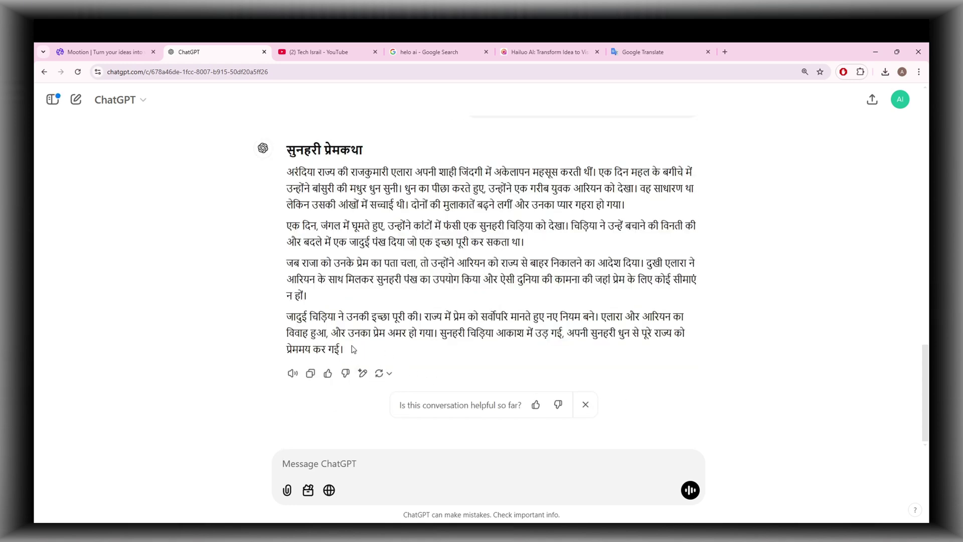
Select the body text of the Hindi story and open the ElevenLabs Text to Speech app in a new browser tab
{"action": "left_click_drag", "start_coordinate": [354, 350], "coordinate": [283, 179]}
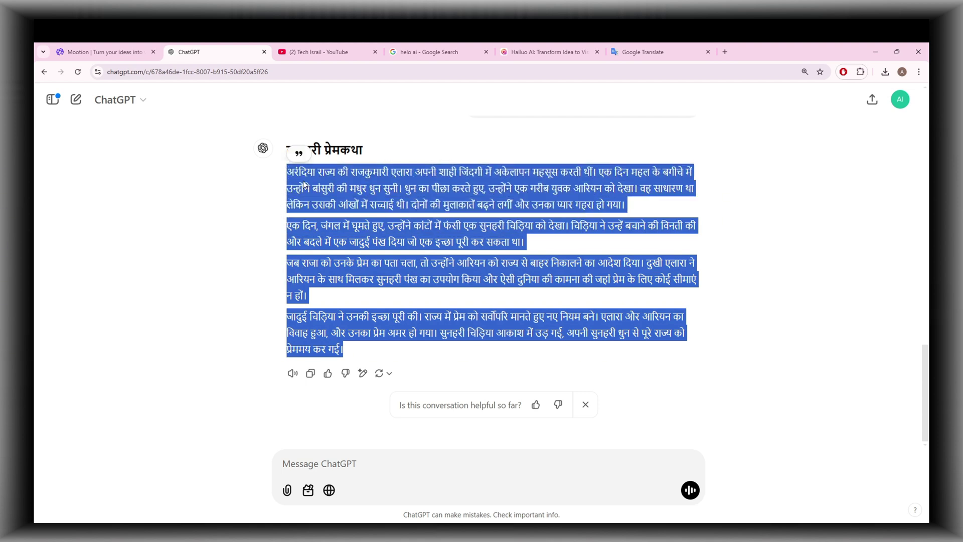
{"action": "left_click", "coordinate": [725, 52]}
{"action": "left_click", "coordinate": [659, 71]}
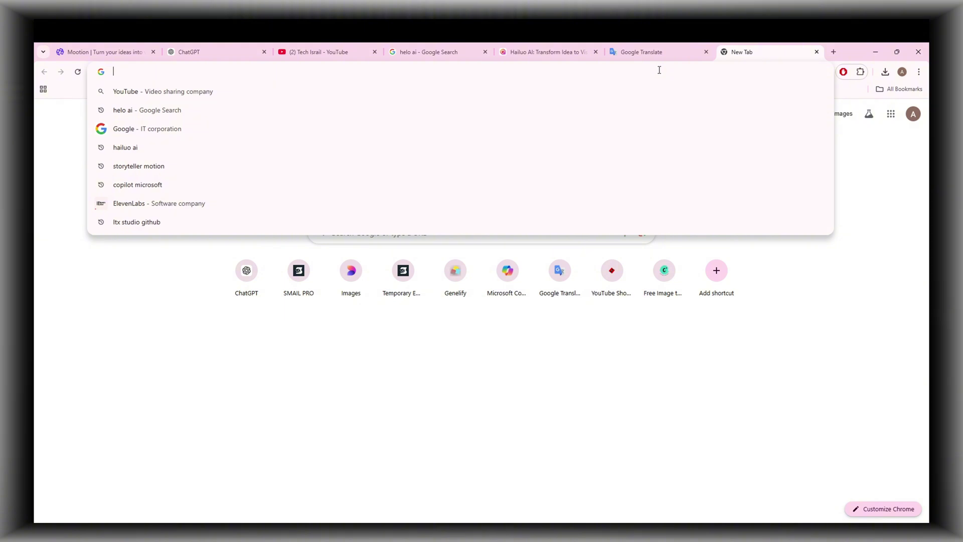
{"action": "type", "text": "el"}
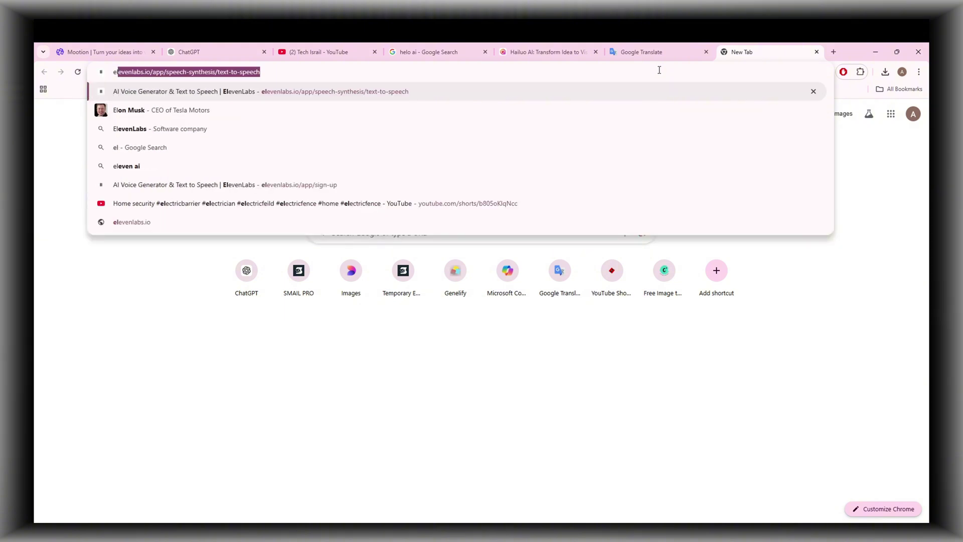
{"action": "left_click", "coordinate": [223, 132]}
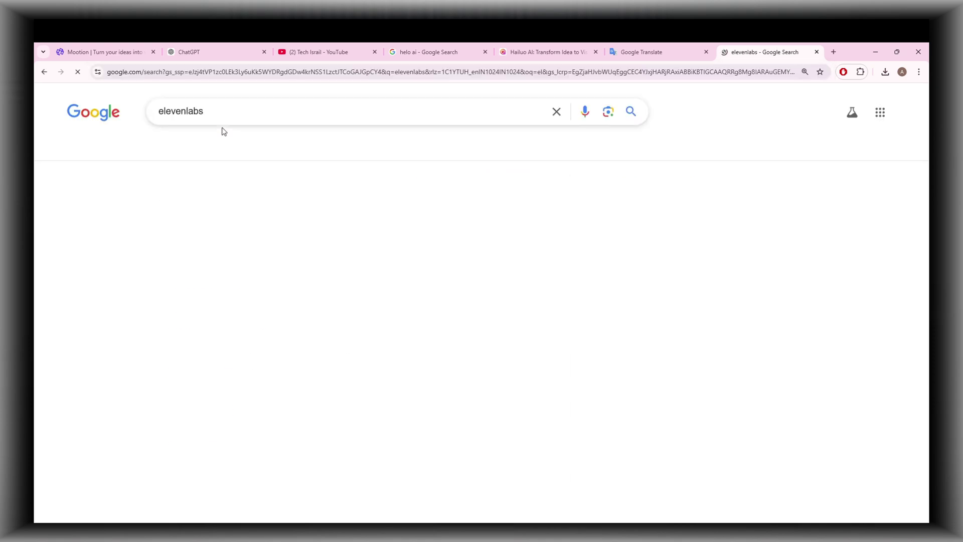
{"action": "scroll", "coordinate": [225, 369], "scroll_direction": "down", "scroll_amount": 2}
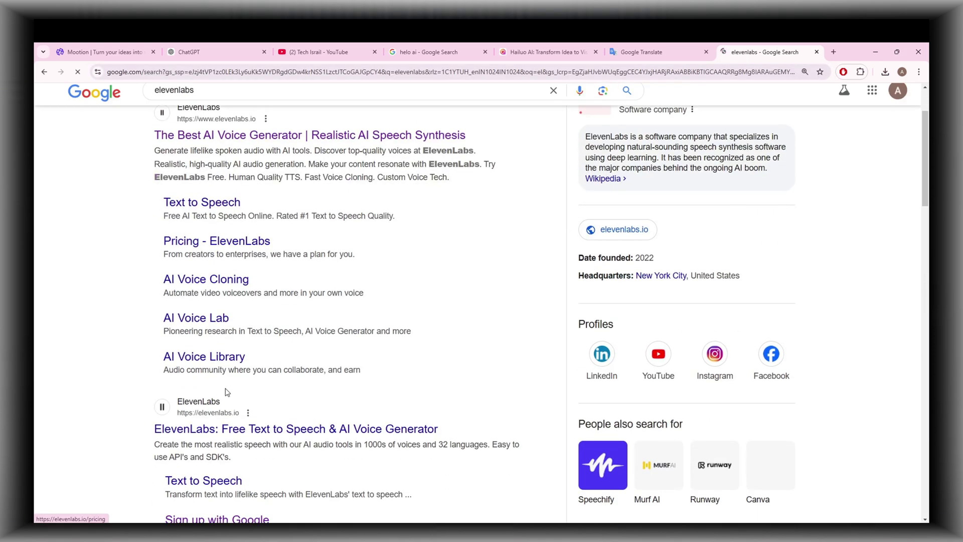
{"action": "left_click", "coordinate": [281, 429]}
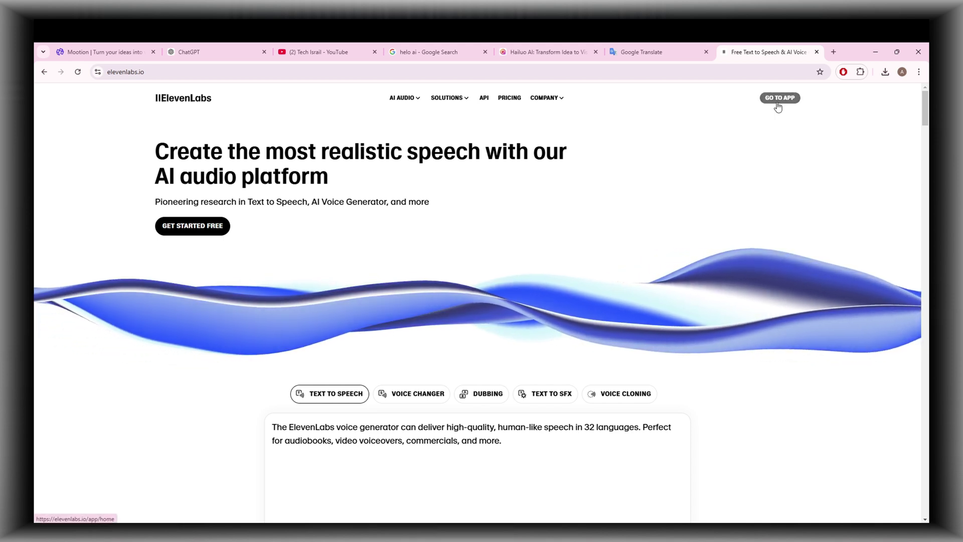
{"action": "left_click", "coordinate": [780, 102]}
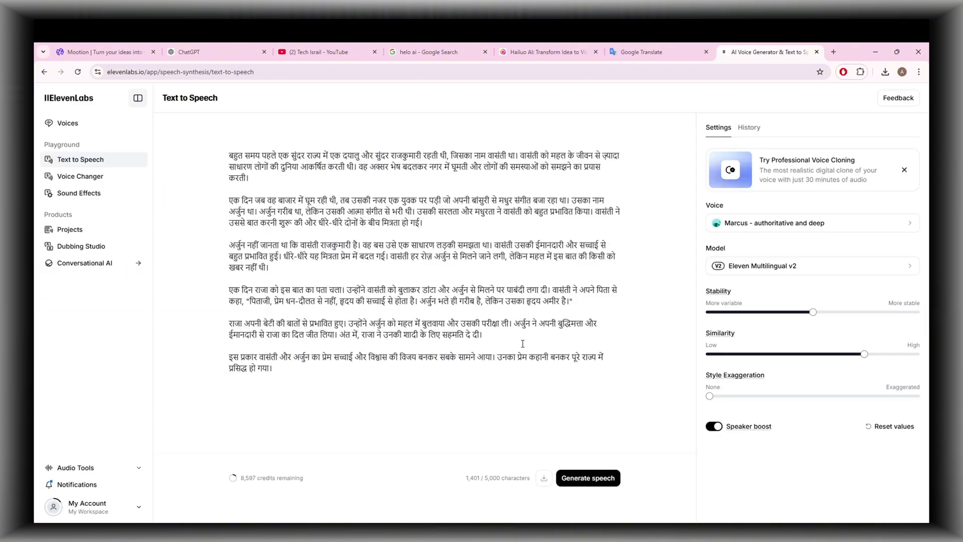
Check the remaining credits of the ElevenLabs account
{"action": "left_click", "coordinate": [134, 508]}
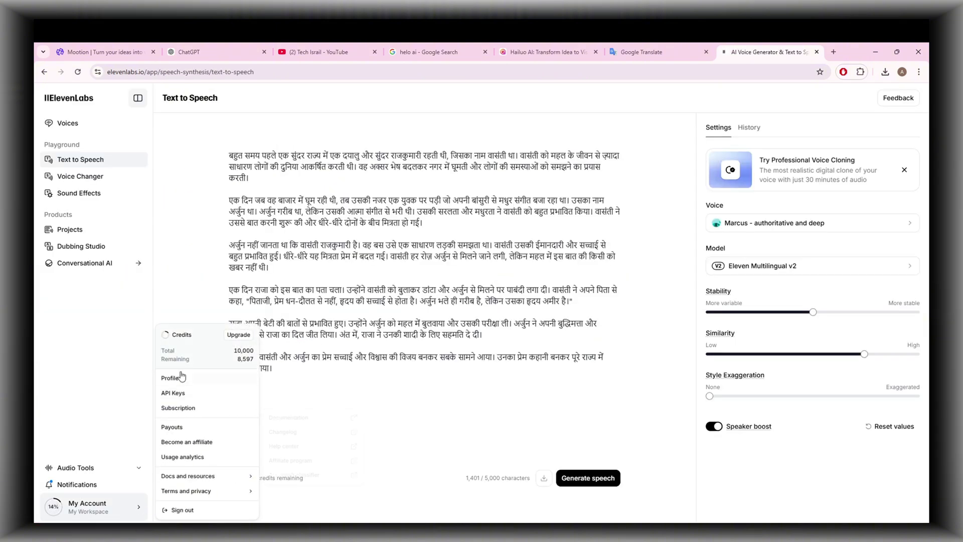
{"action": "left_click_drag", "start_coordinate": [228, 351], "coordinate": [248, 349]}
{"action": "left_click", "coordinate": [253, 350]}
{"action": "left_click_drag", "start_coordinate": [239, 360], "coordinate": [254, 360]}
{"action": "left_click", "coordinate": [301, 379]}
Replace the old script in the Text to Speech editor with the story copied from ChatGPT
{"action": "left_click_drag", "start_coordinate": [302, 378], "coordinate": [231, 154]}
{"action": "left_click", "coordinate": [226, 51]}
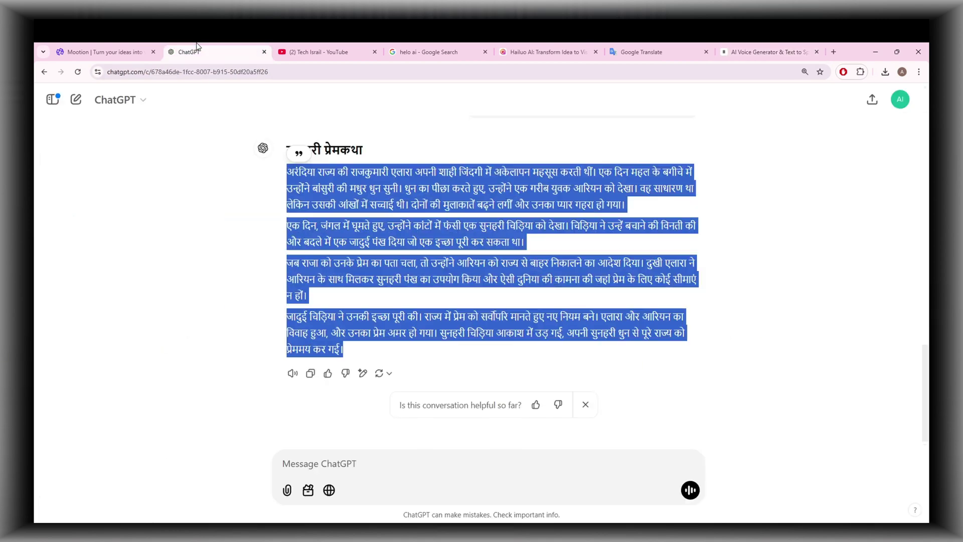
{"action": "right_click", "coordinate": [345, 245]}
{"action": "left_click", "coordinate": [346, 246]}
{"action": "left_click", "coordinate": [768, 52]}
{"action": "right_click", "coordinate": [354, 214]}
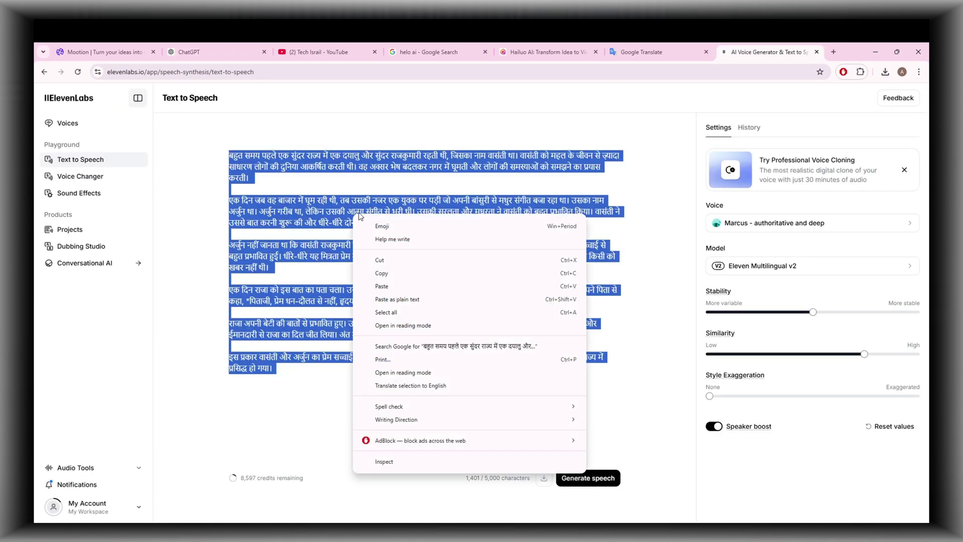
{"action": "left_click", "coordinate": [396, 288]}
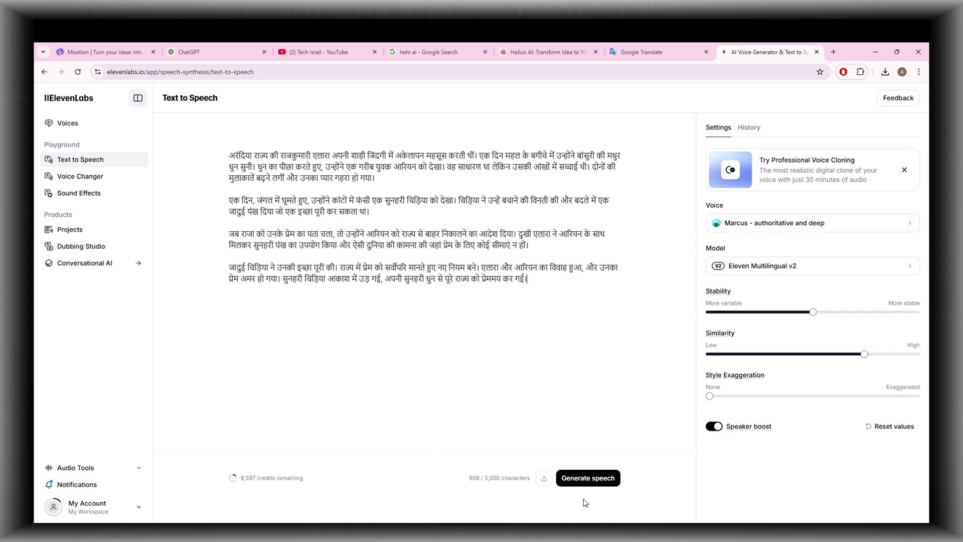
Generate the story narration with the Marcus voice and download it as an MP3
{"action": "left_click", "coordinate": [593, 482]}
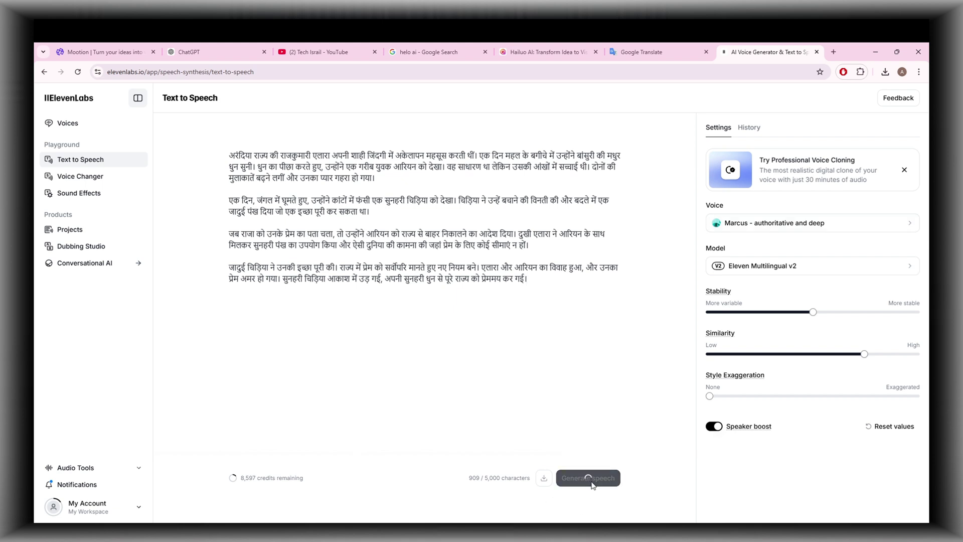
{"action": "mouse_move", "coordinate": [719, 494]}
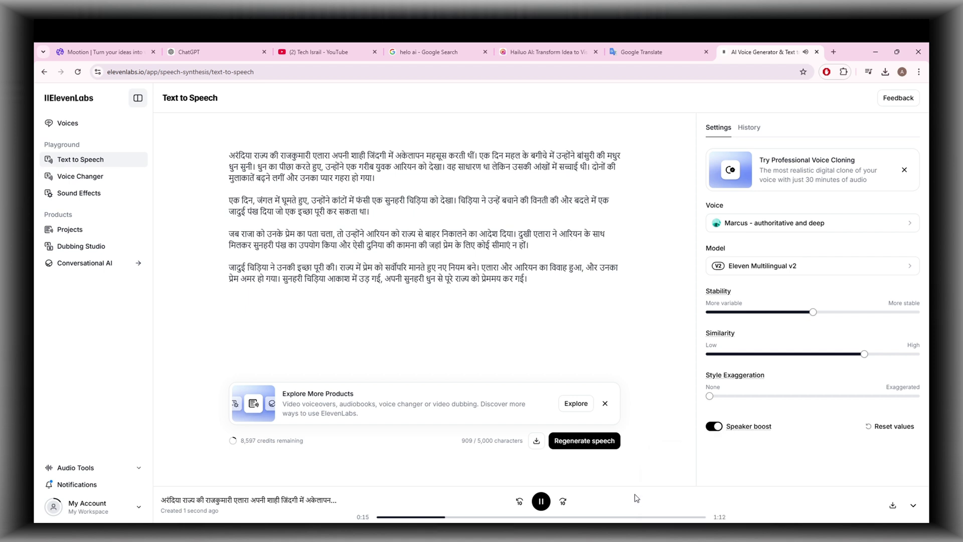
{"action": "left_click", "coordinate": [893, 508]}
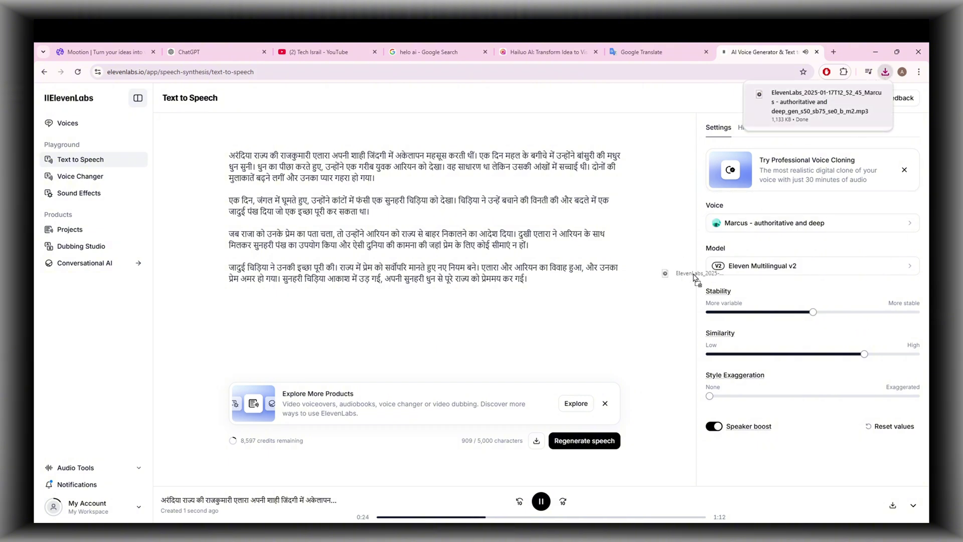
Put the downloaded narration MP3 into the "video s" folder of story one
{"action": "left_click", "coordinate": [475, 522]}
{"action": "left_click_drag", "start_coordinate": [467, 383], "coordinate": [467, 384]}
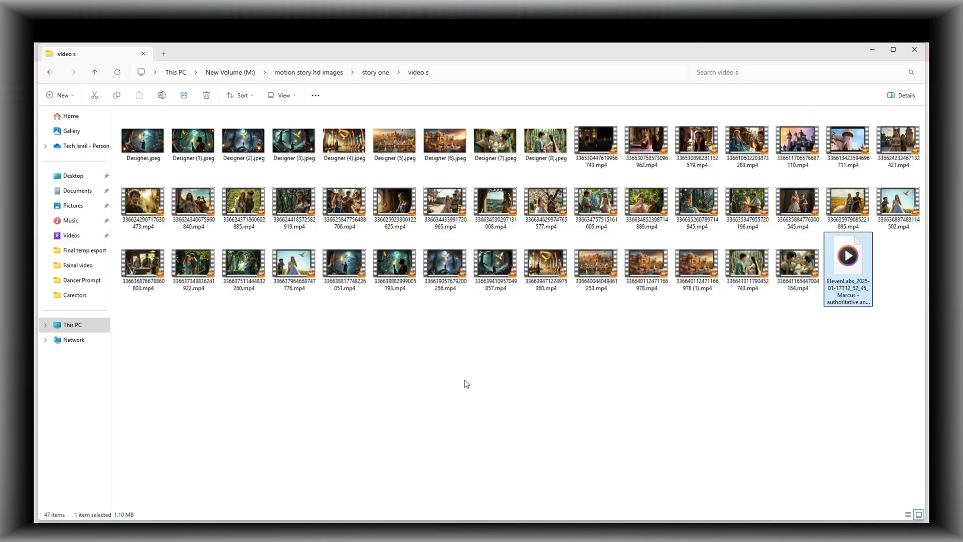
{"action": "left_click", "coordinate": [467, 384]}
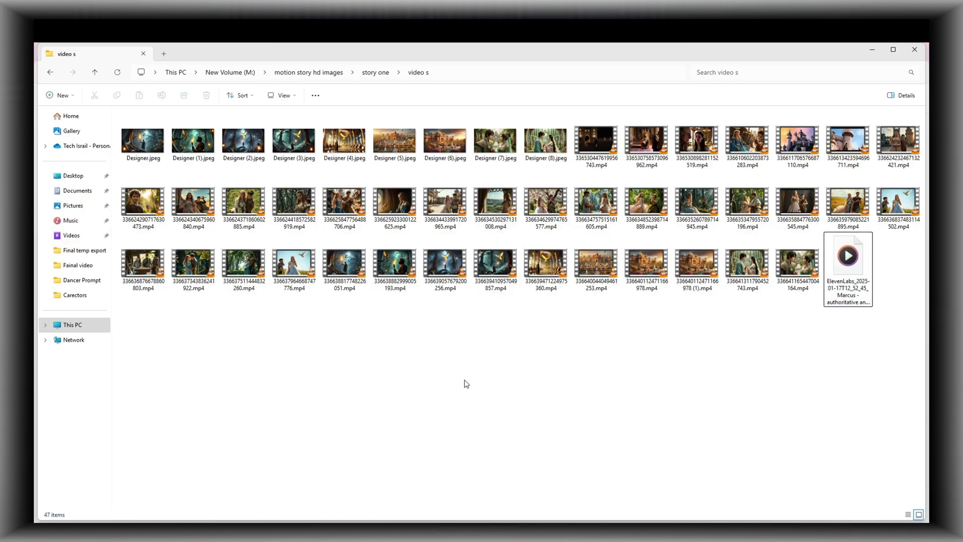
Switch to CapCut and create a new project
{"action": "key", "text": "super+d"}
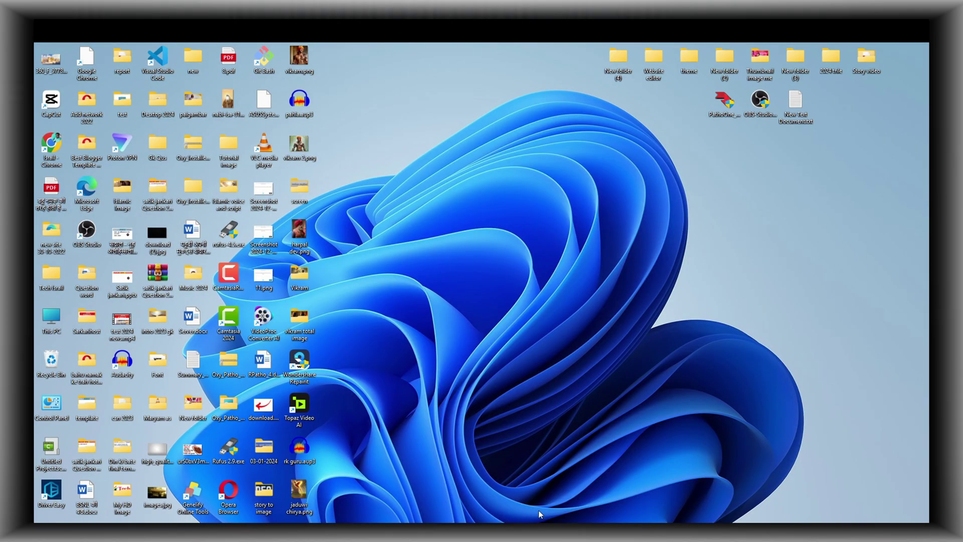
{"action": "left_click", "coordinate": [526, 520]}
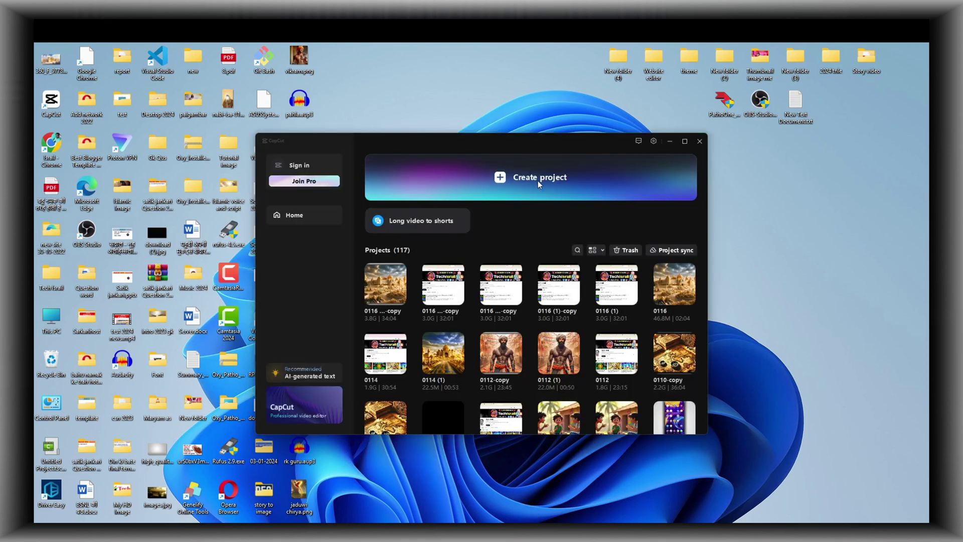
{"action": "left_click", "coordinate": [540, 183]}
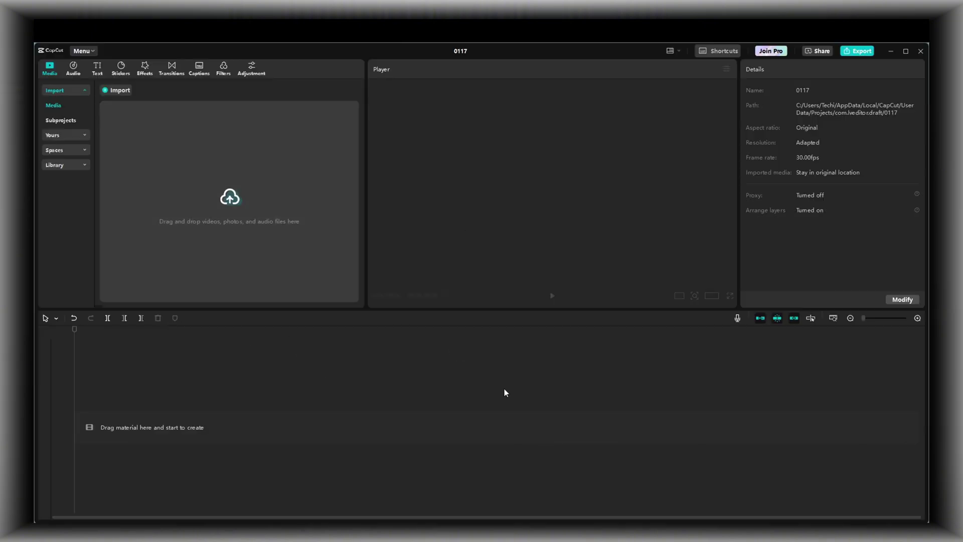
Import the ElevenLabs narration MP3 from the "video s" folder and place it at the start of the timeline
{"action": "key", "text": "alt+Tab"}
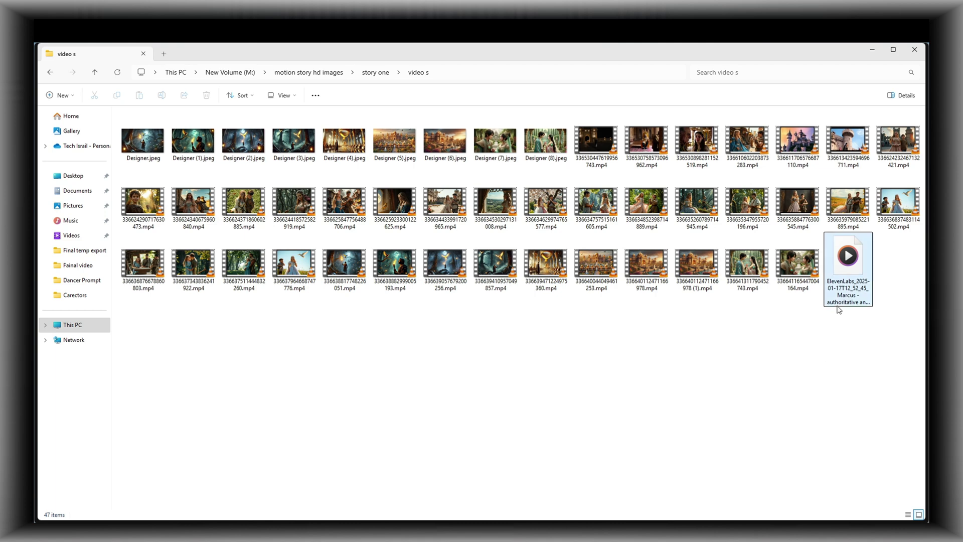
{"action": "left_click_drag", "start_coordinate": [852, 259], "coordinate": [254, 248]}
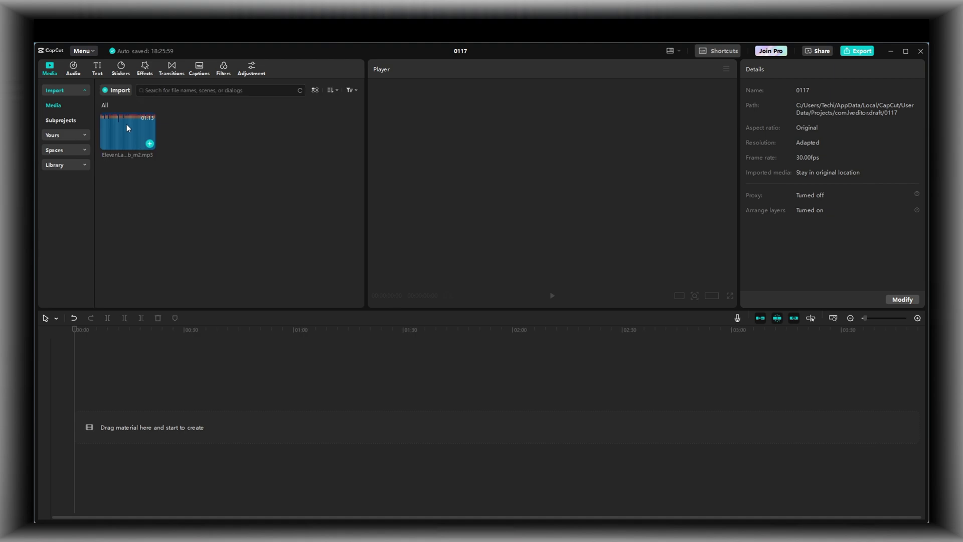
{"action": "left_click_drag", "start_coordinate": [124, 132], "coordinate": [114, 421]}
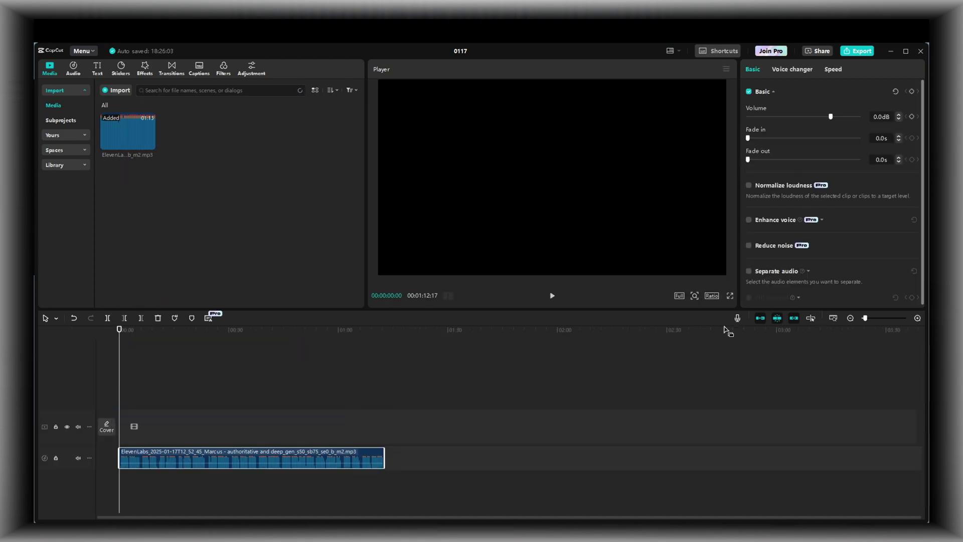
Import all the images and video clips of the "video s" folder, without the narration MP3, into the CapCut project
{"action": "left_click", "coordinate": [460, 516]}
{"action": "left_click", "coordinate": [570, 376]}
{"action": "key", "text": "ctrl+a"}
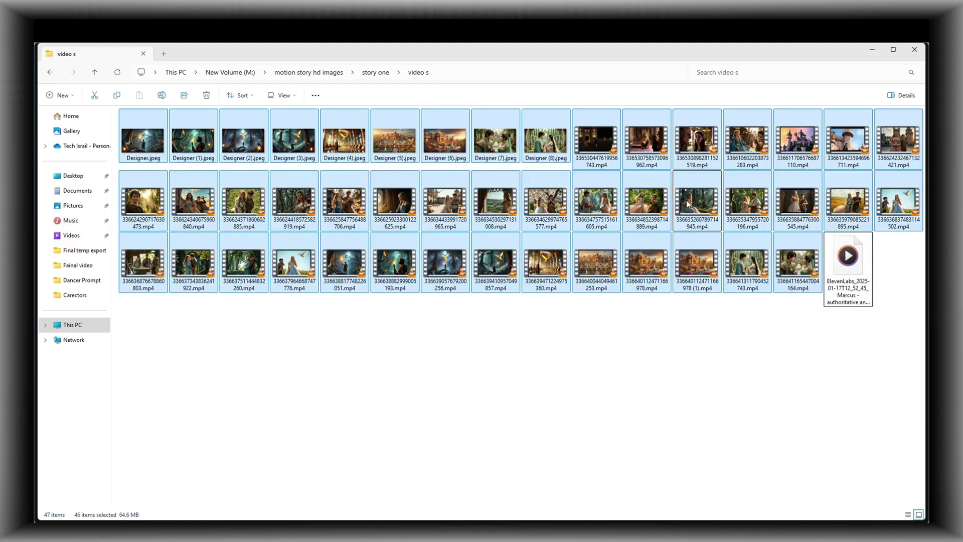
{"action": "left_click_drag", "start_coordinate": [690, 203], "coordinate": [241, 249]}
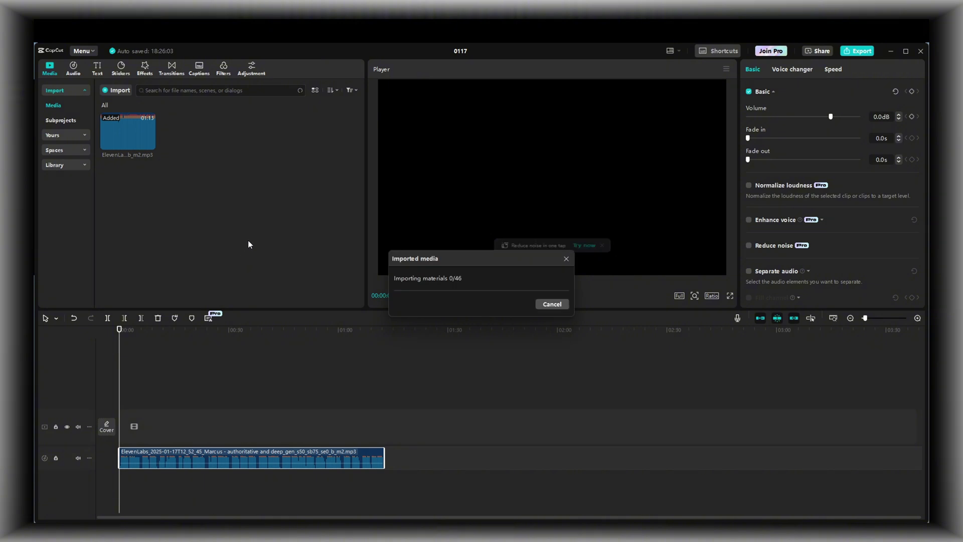
{"action": "left_click", "coordinate": [311, 238]}
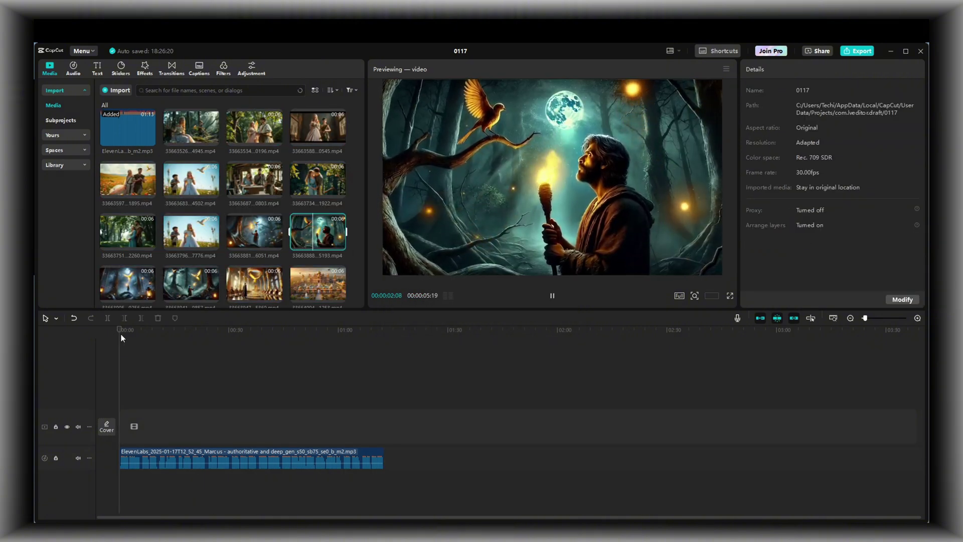
Play the narration from the start and pause it at about 5 seconds
{"action": "left_click", "coordinate": [360, 329]}
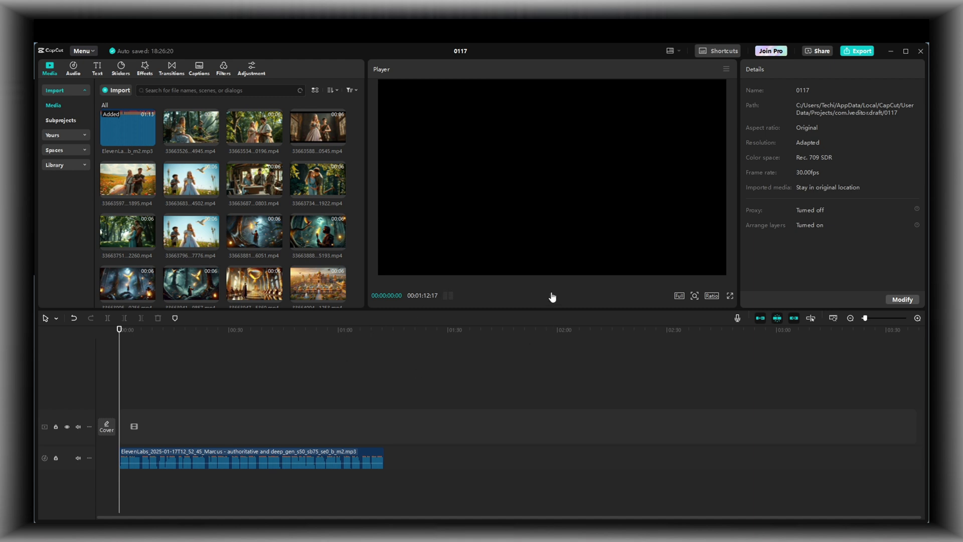
{"action": "left_click", "coordinate": [917, 319]}
{"action": "left_click", "coordinate": [917, 319]}
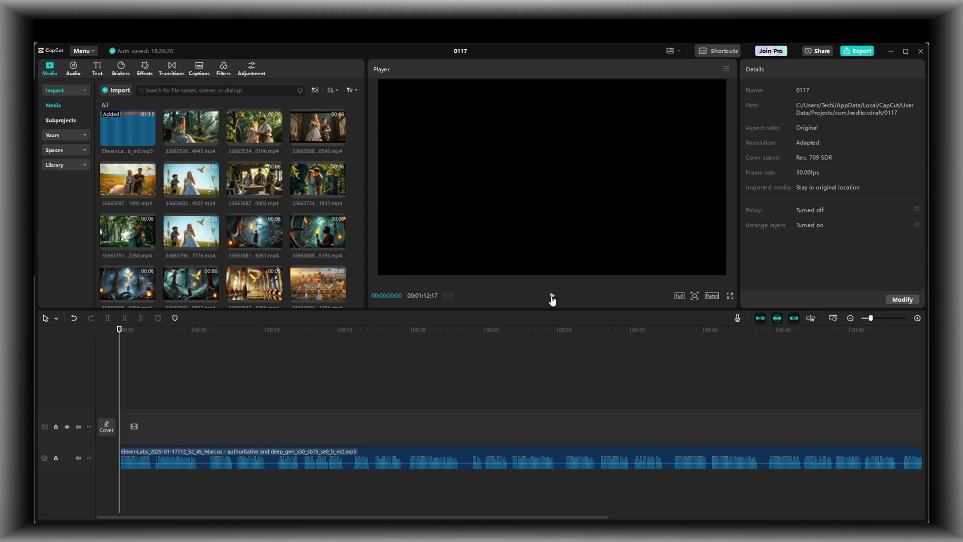
{"action": "left_click", "coordinate": [552, 297]}
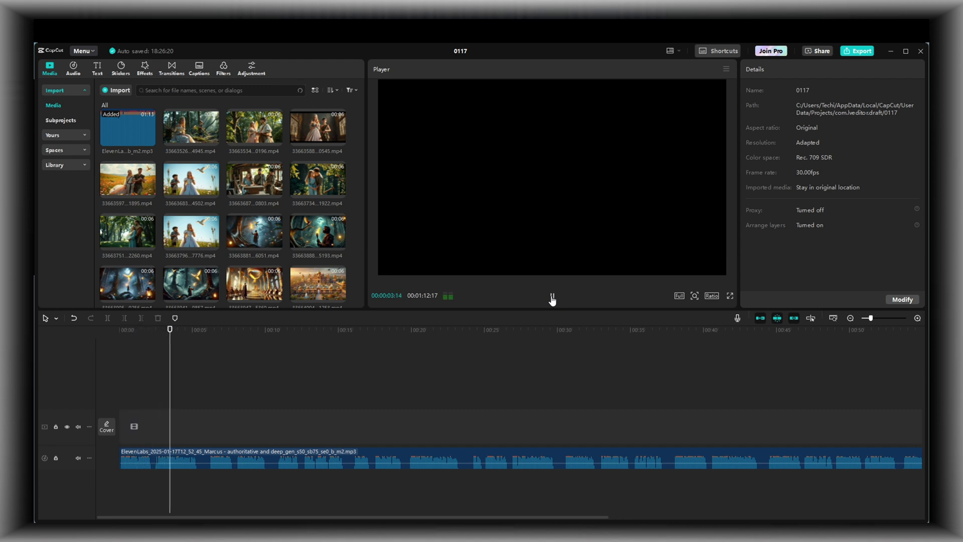
{"action": "left_click", "coordinate": [553, 298]}
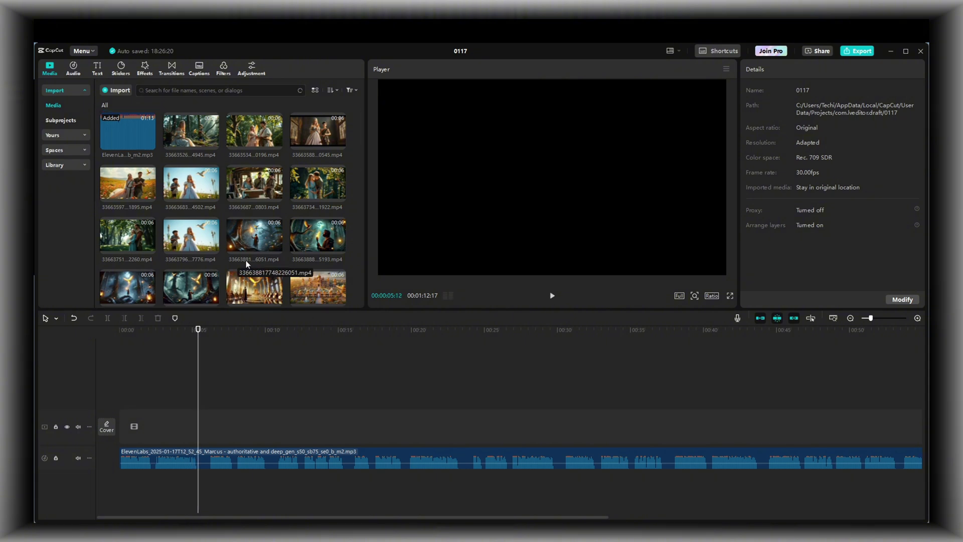
Try the palace image Designer (5).jpeg at the start of the main track above the narration
{"action": "scroll", "coordinate": [246, 261], "scroll_direction": "down", "scroll_amount": 2}
{"action": "scroll", "coordinate": [246, 261], "scroll_direction": "down", "scroll_amount": 3}
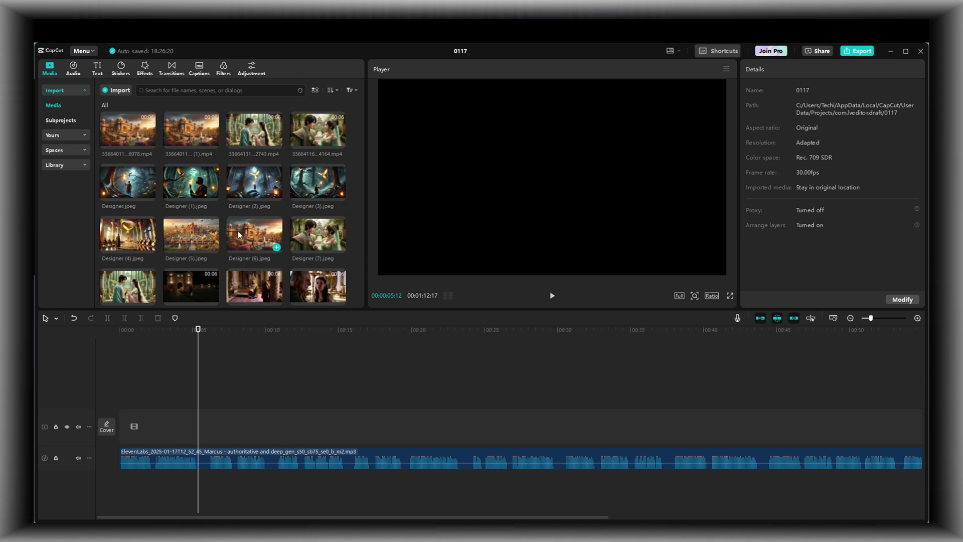
{"action": "left_click_drag", "start_coordinate": [186, 232], "coordinate": [125, 430]}
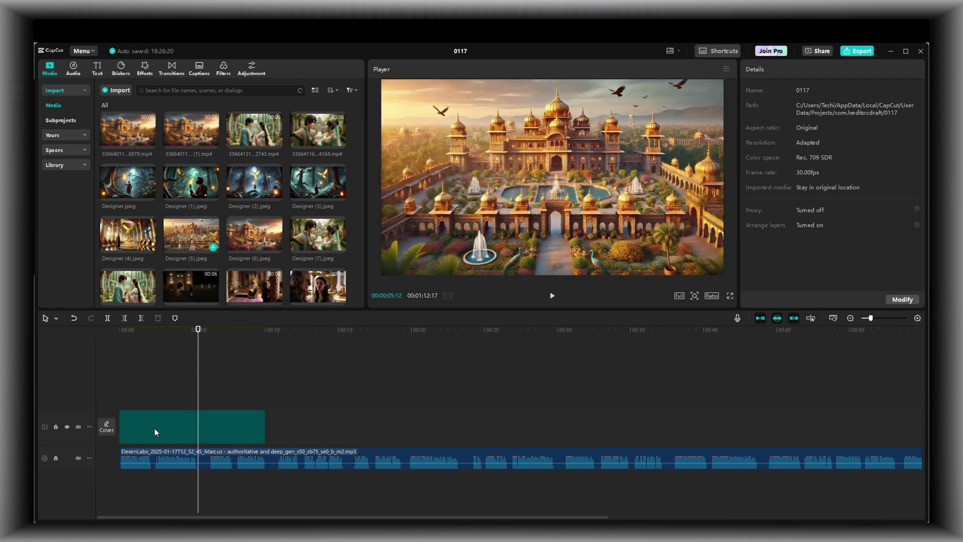
{"action": "left_click", "coordinate": [552, 297]}
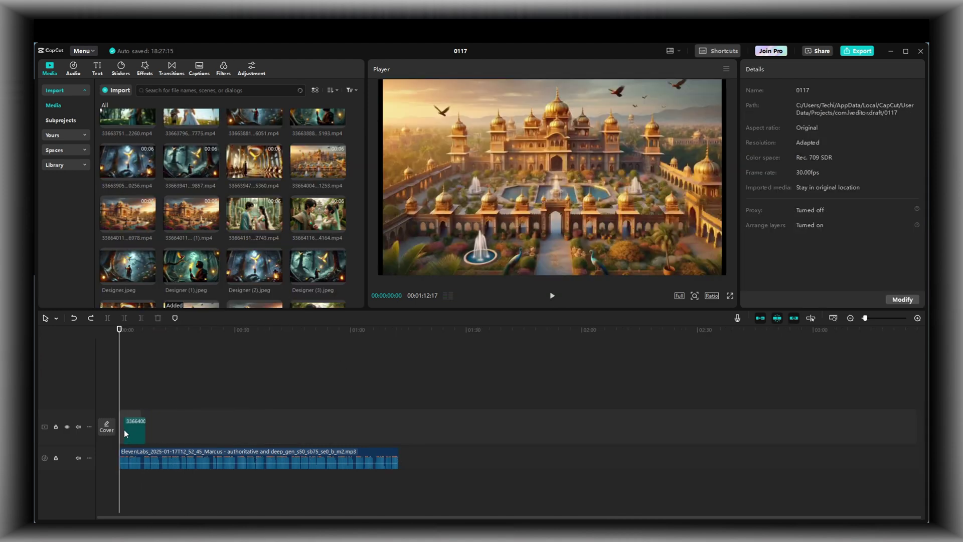
Place the animated palace garden clip at the start of the main track and preview it with the narration
{"action": "left_click", "coordinate": [137, 431]}
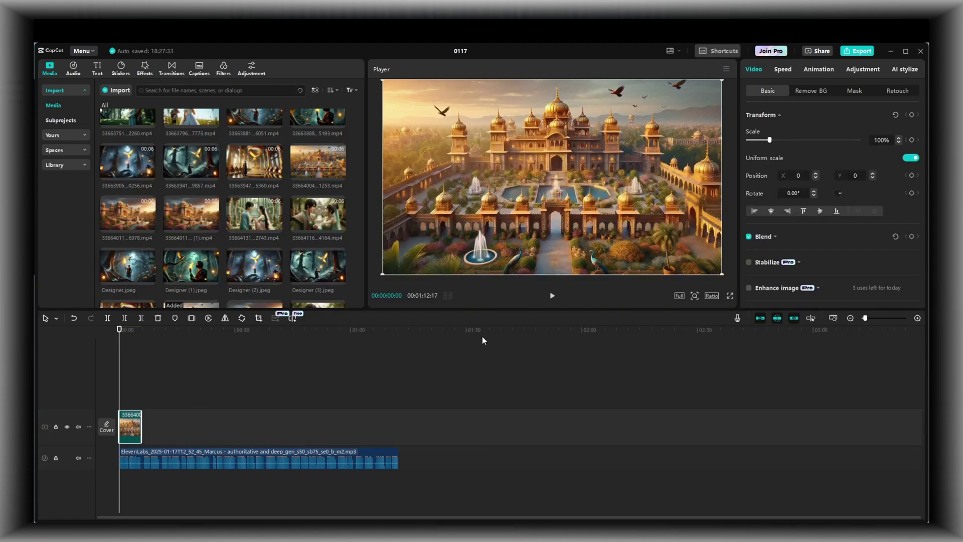
{"action": "left_click", "coordinate": [552, 298]}
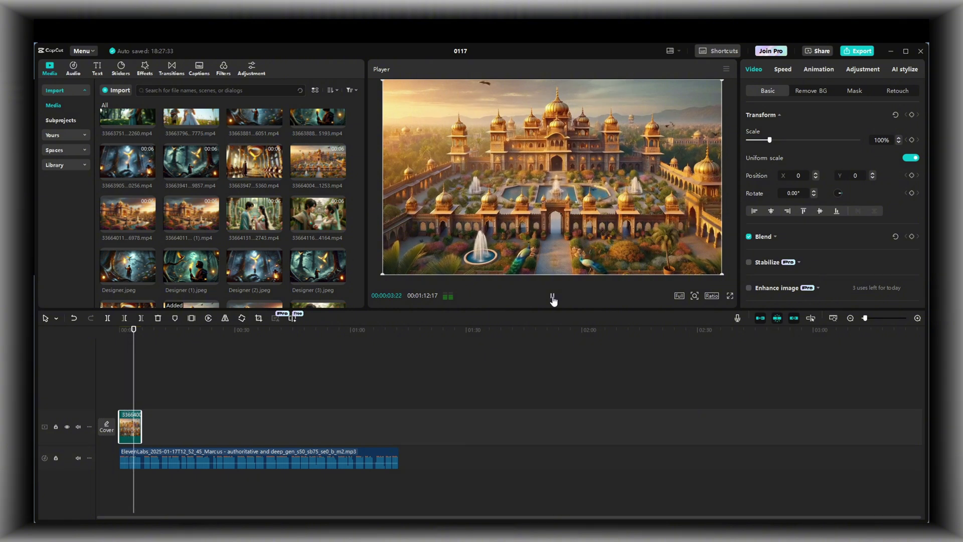
{"action": "left_click", "coordinate": [112, 341]}
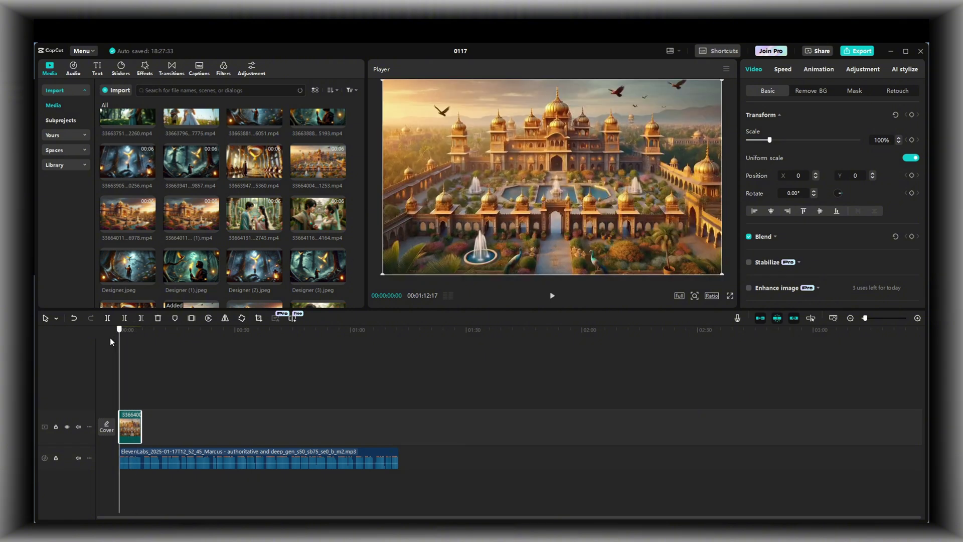
Speed up the palace garden clip to 3.87x so it lasts 1.5 s, and preview it with the narration
{"action": "left_click", "coordinate": [918, 319]}
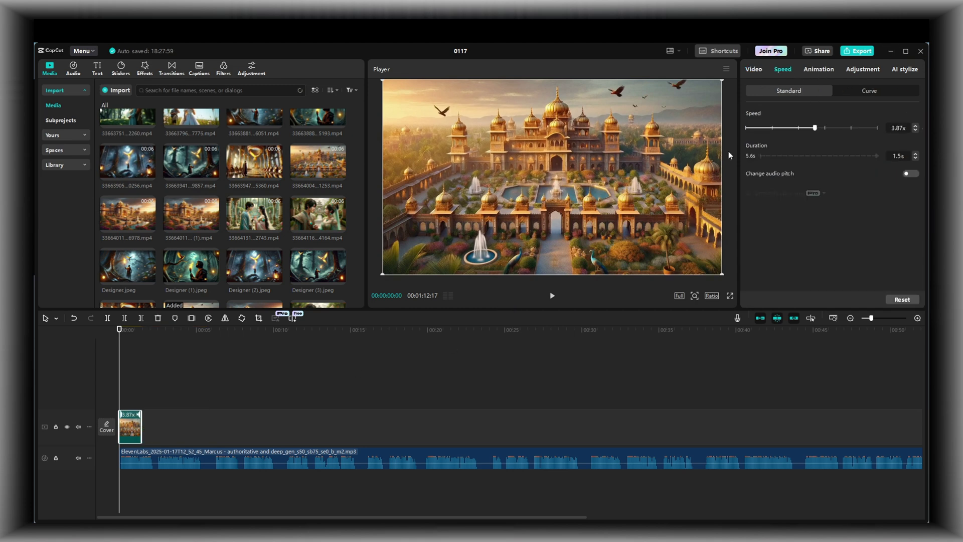
{"action": "left_click", "coordinate": [552, 296]}
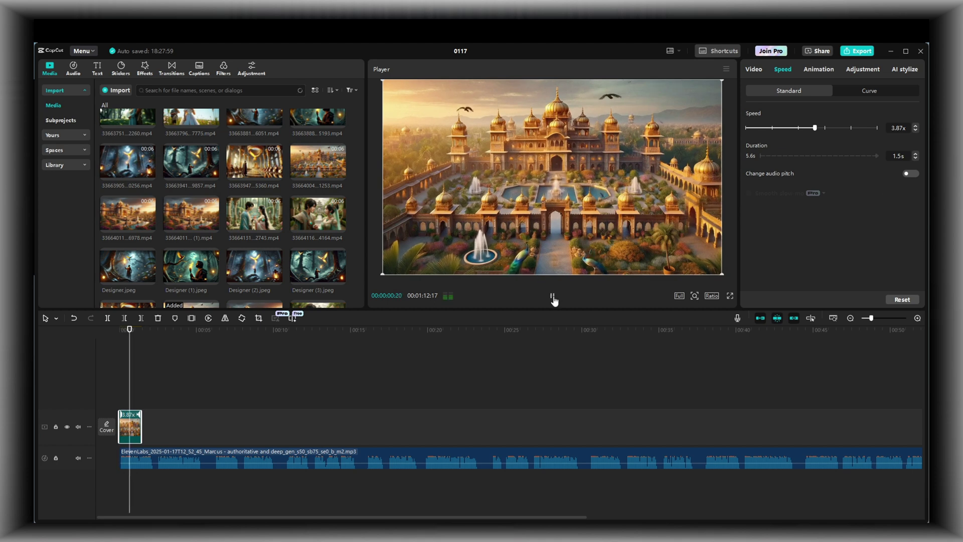
{"action": "left_click", "coordinate": [552, 297]}
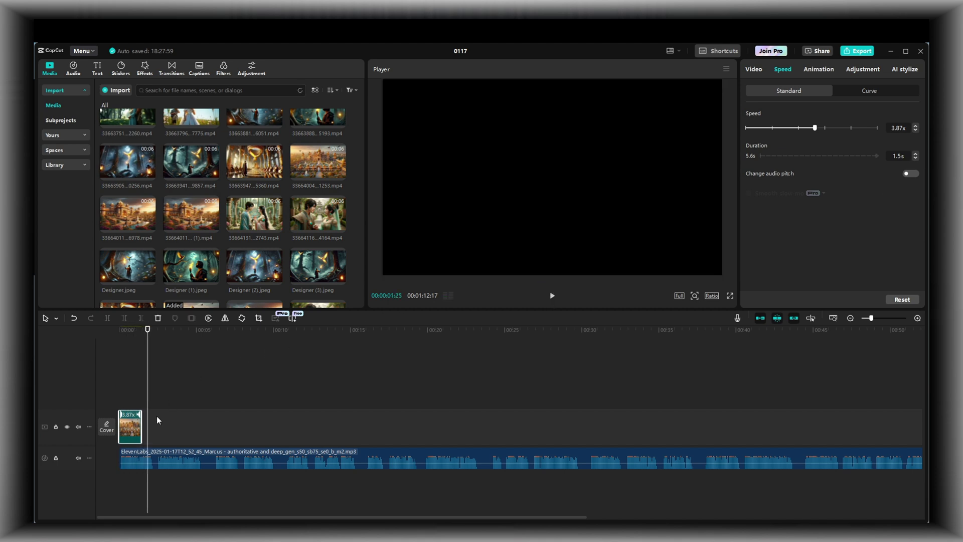
{"action": "left_click_drag", "start_coordinate": [149, 339], "coordinate": [141, 334]}
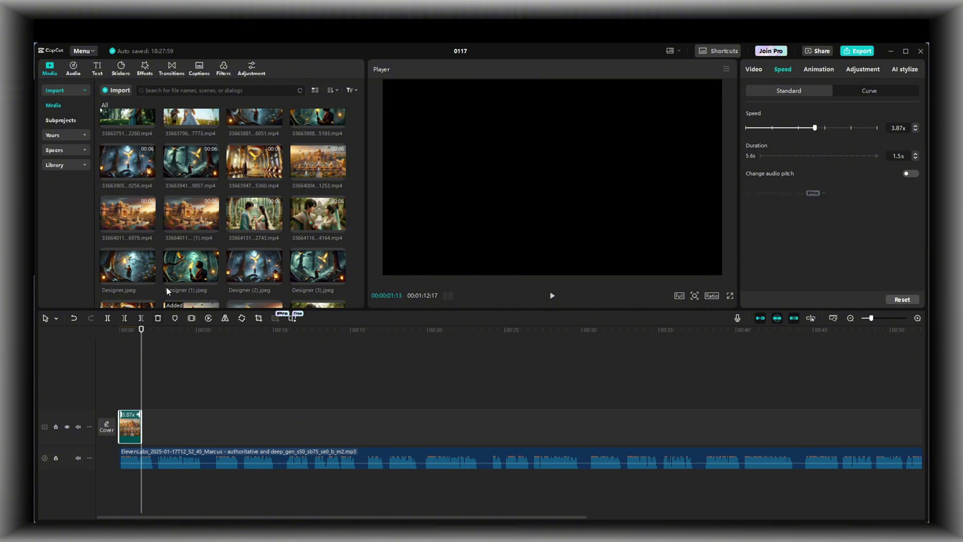
Look through the media clips and place the princess-at-the-window clip 336634530297131008.mp4 directly after the palace garden clip
{"action": "scroll", "coordinate": [245, 230], "scroll_direction": "up", "scroll_amount": 3}
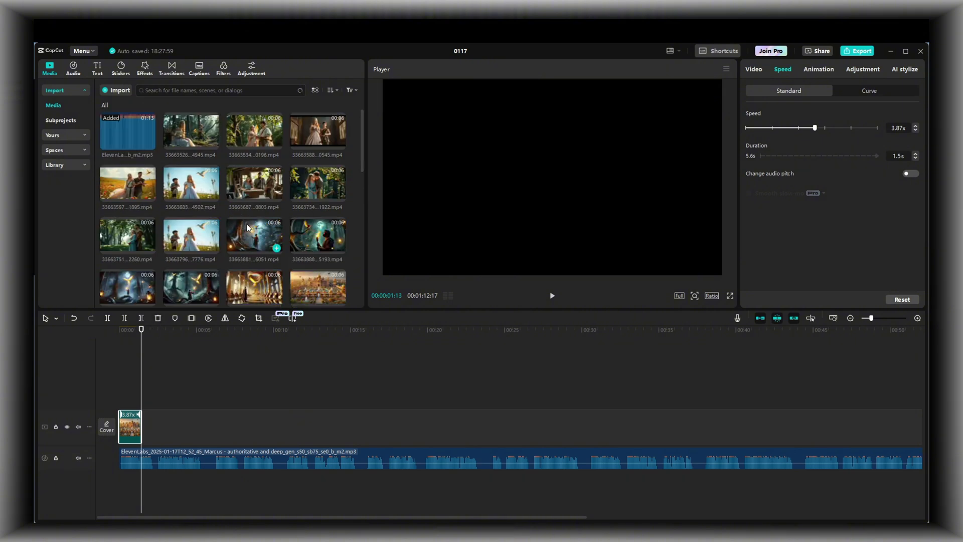
{"action": "left_click", "coordinate": [315, 136]}
{"action": "left_click", "coordinate": [271, 145]}
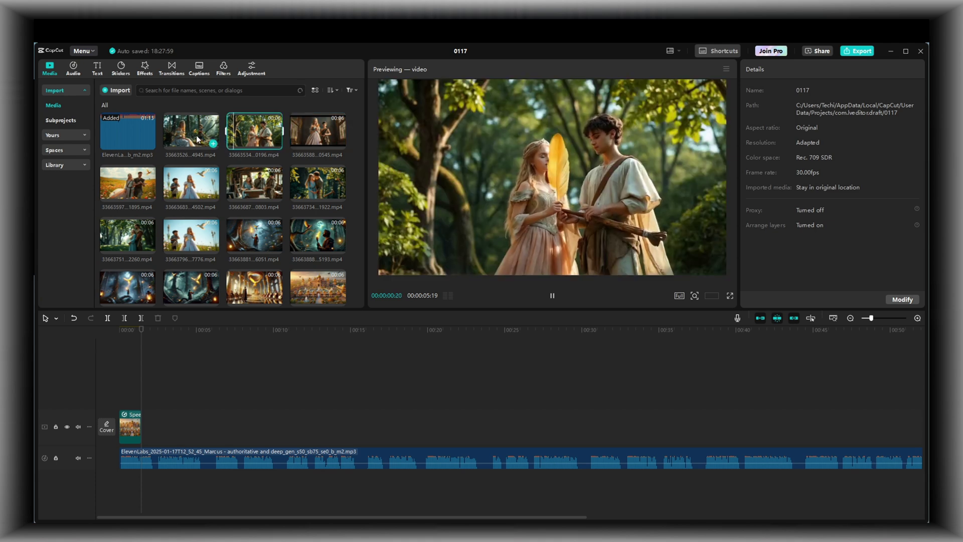
{"action": "left_click", "coordinate": [197, 139]}
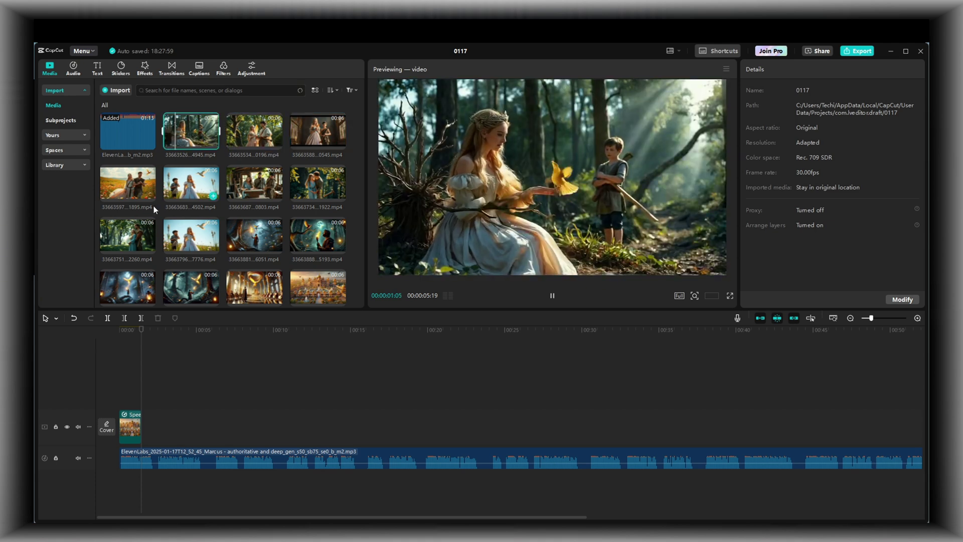
{"action": "scroll", "coordinate": [155, 210], "scroll_direction": "up", "scroll_amount": 3}
{"action": "left_click", "coordinate": [319, 231]}
{"action": "left_click_drag", "start_coordinate": [319, 230], "coordinate": [151, 422]}
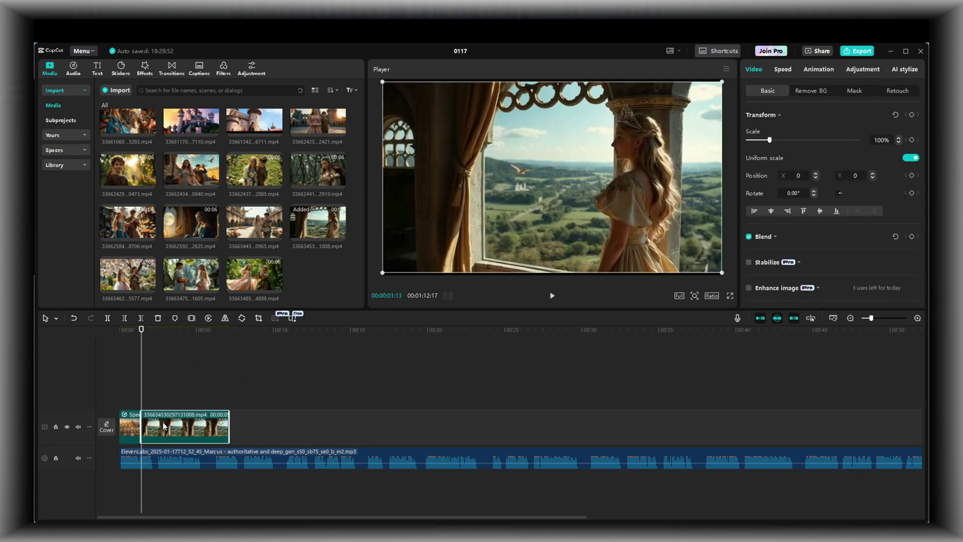
Play the opening with the narration and cut off the end of the window clip at 00:00:05:29
{"action": "left_click", "coordinate": [95, 332]}
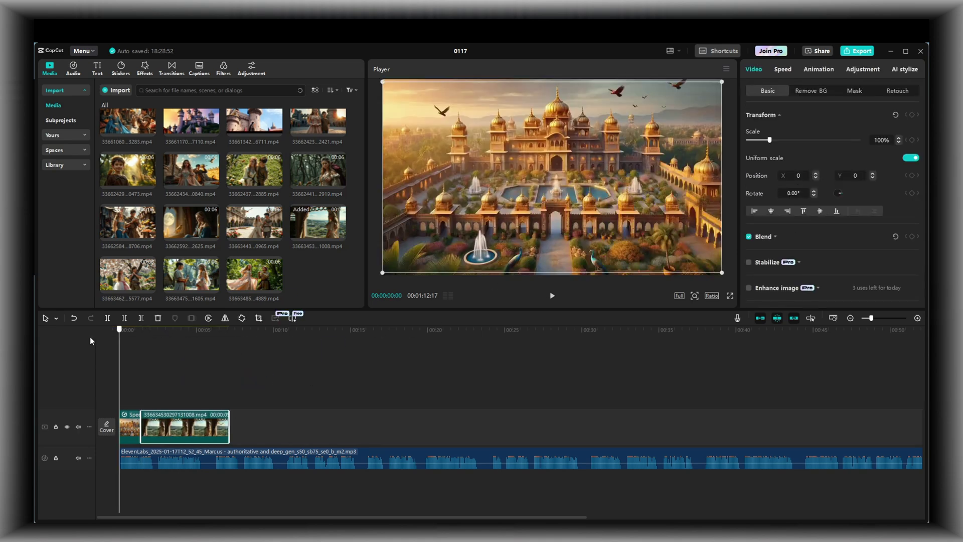
{"action": "left_click", "coordinate": [552, 296]}
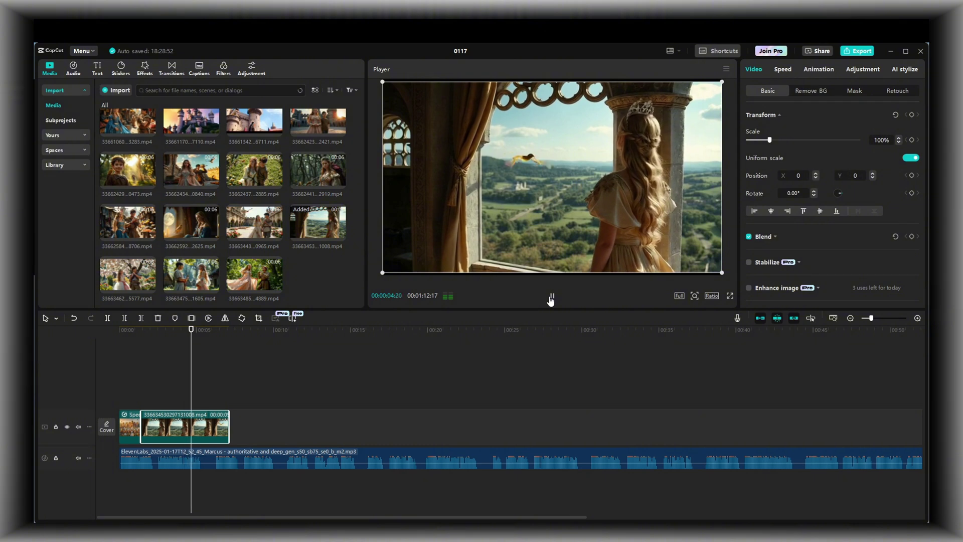
{"action": "left_click", "coordinate": [551, 297]}
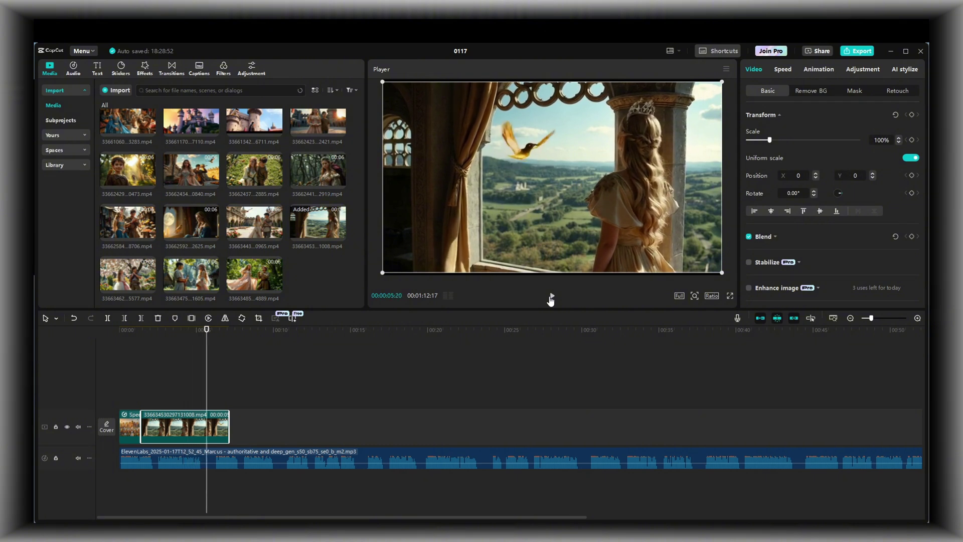
{"action": "left_click", "coordinate": [552, 297]}
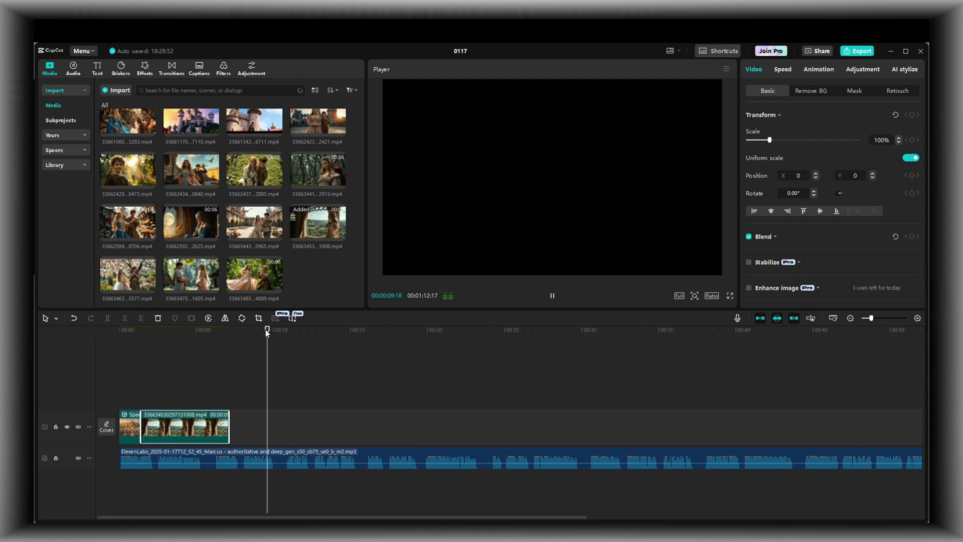
{"action": "left_click_drag", "start_coordinate": [275, 330], "coordinate": [211, 331]}
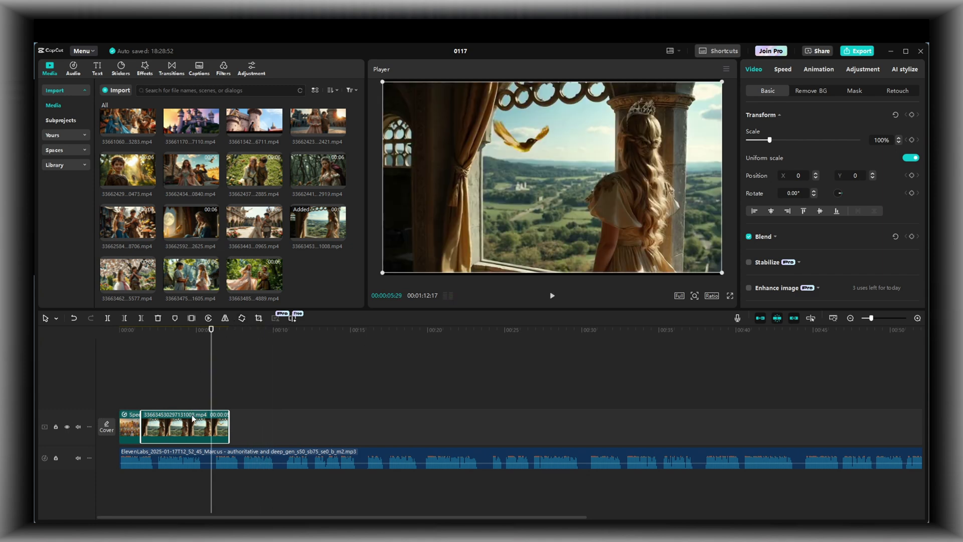
{"action": "left_click", "coordinate": [141, 318]}
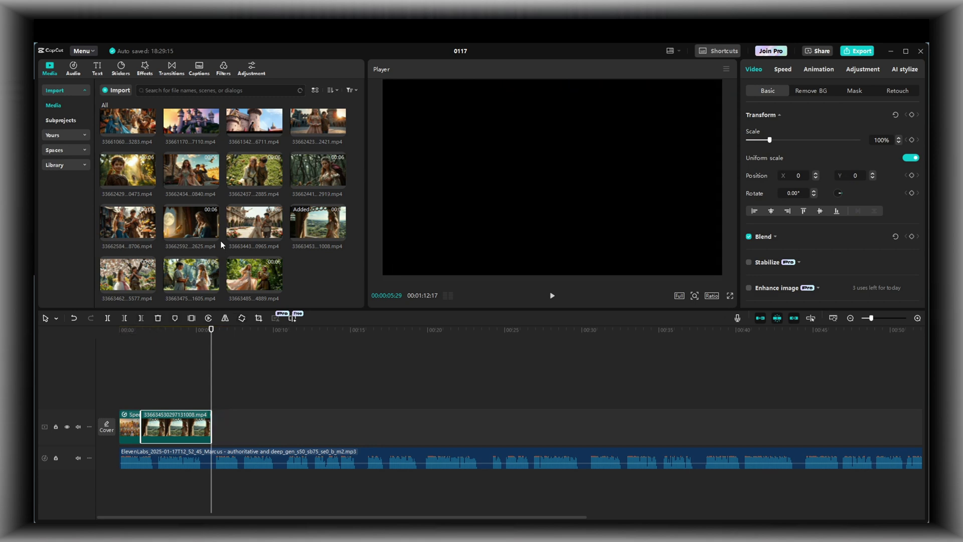
Add the castle flute-player clip 336624340675960840.mp4 after the window clip and preview it with the narration
{"action": "scroll", "coordinate": [226, 223], "scroll_direction": "up", "scroll_amount": 2}
{"action": "left_click_drag", "start_coordinate": [191, 253], "coordinate": [235, 426]}
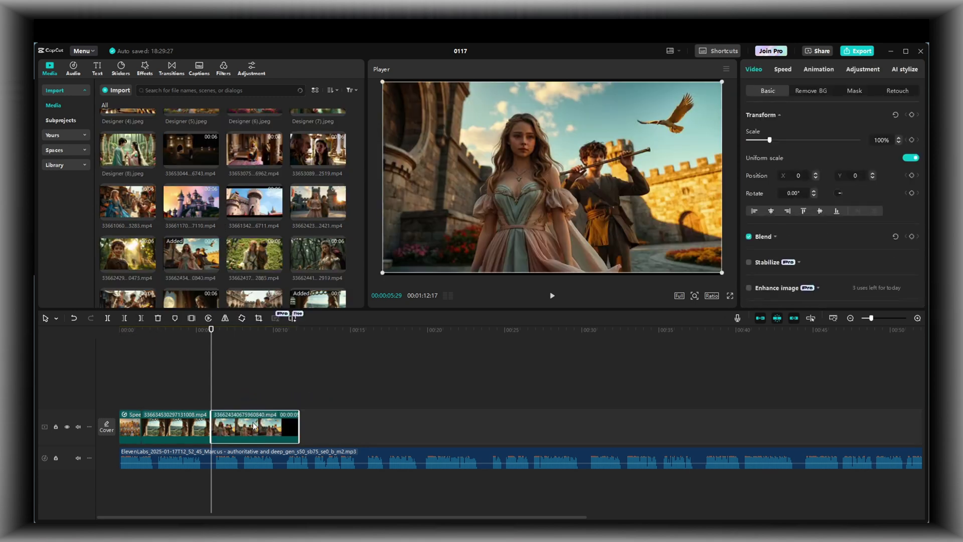
{"action": "left_click_drag", "start_coordinate": [210, 331], "coordinate": [191, 330]}
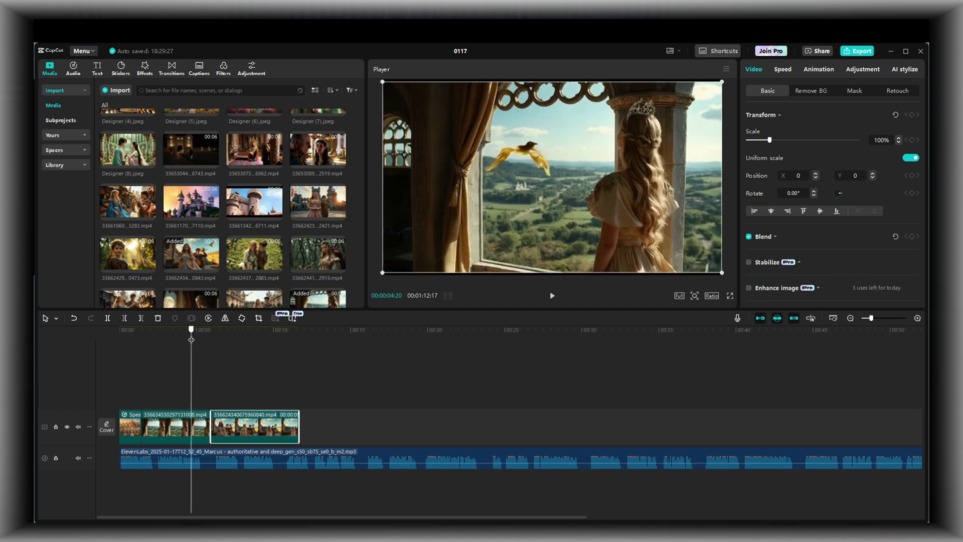
{"action": "left_click", "coordinate": [552, 297]}
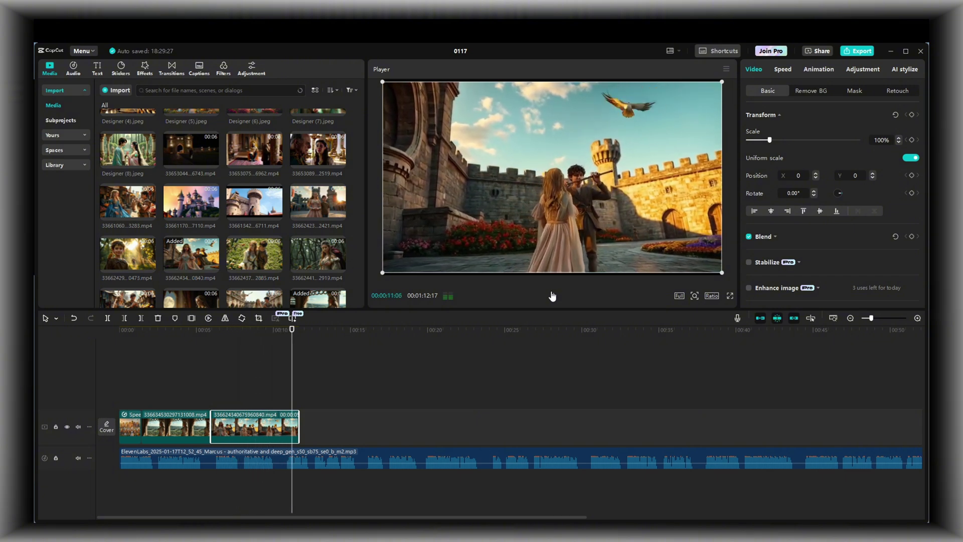
Insert the courtyard couple clip 336634433991720965.mp4 between the window and flute-player clips, and preview the sequence
{"action": "scroll", "coordinate": [226, 201], "scroll_direction": "down", "scroll_amount": 3}
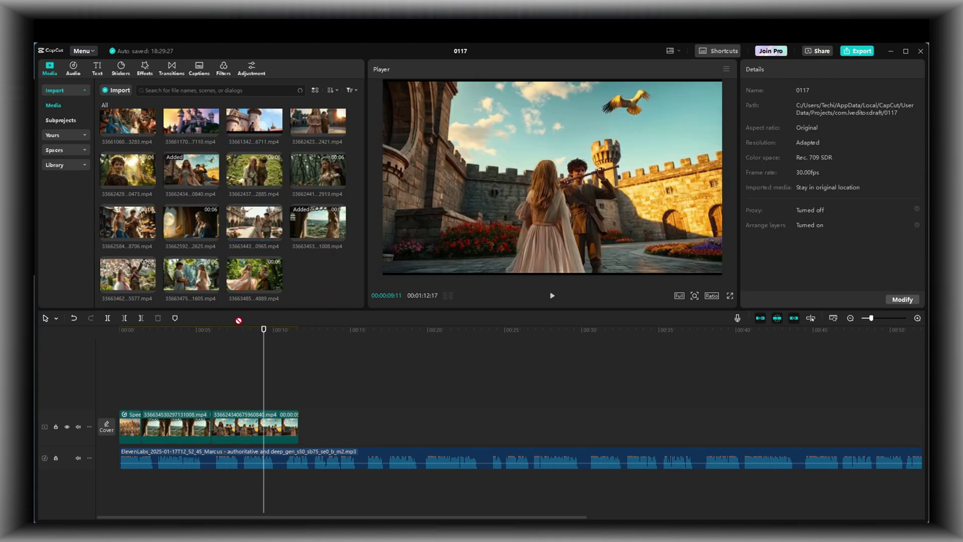
{"action": "left_click_drag", "start_coordinate": [255, 223], "coordinate": [213, 423]}
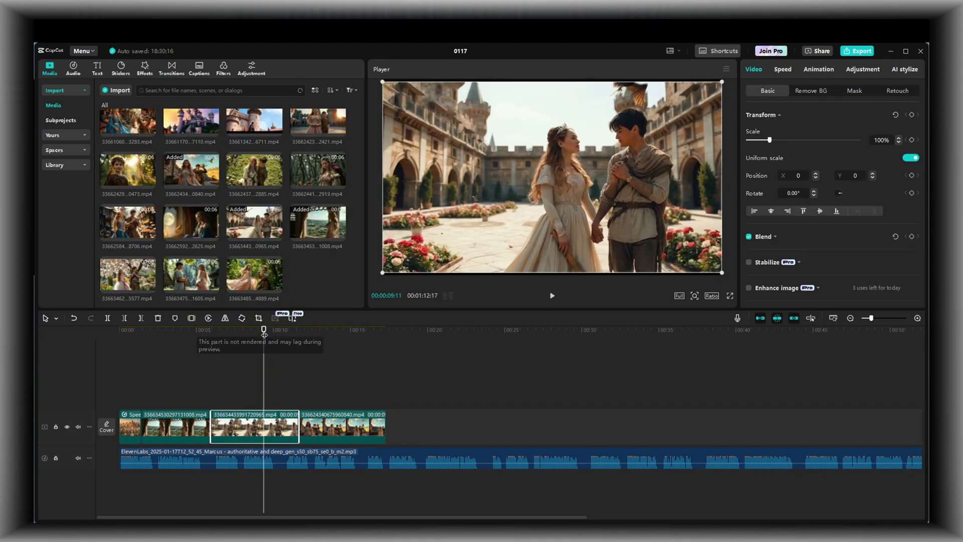
{"action": "left_click_drag", "start_coordinate": [264, 352], "coordinate": [203, 352]}
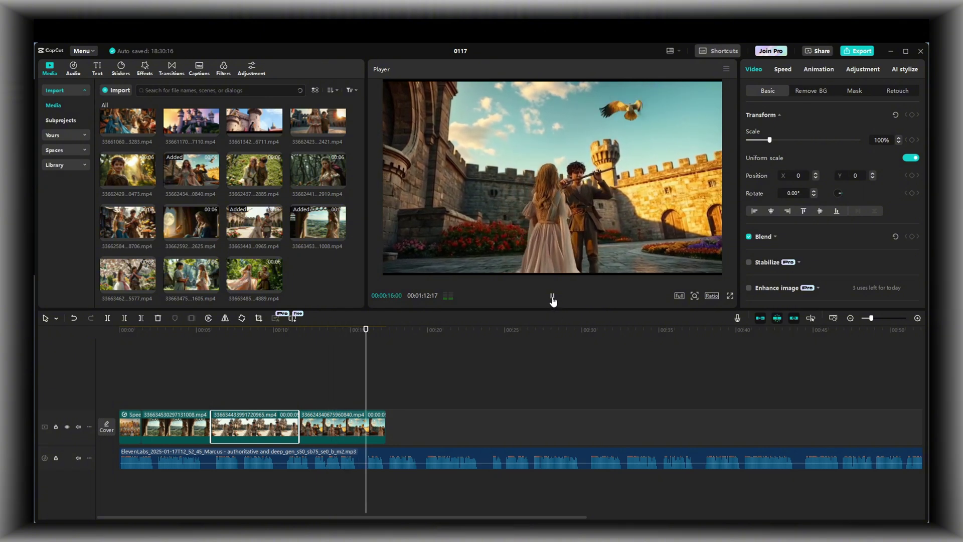
{"action": "left_click", "coordinate": [552, 300]}
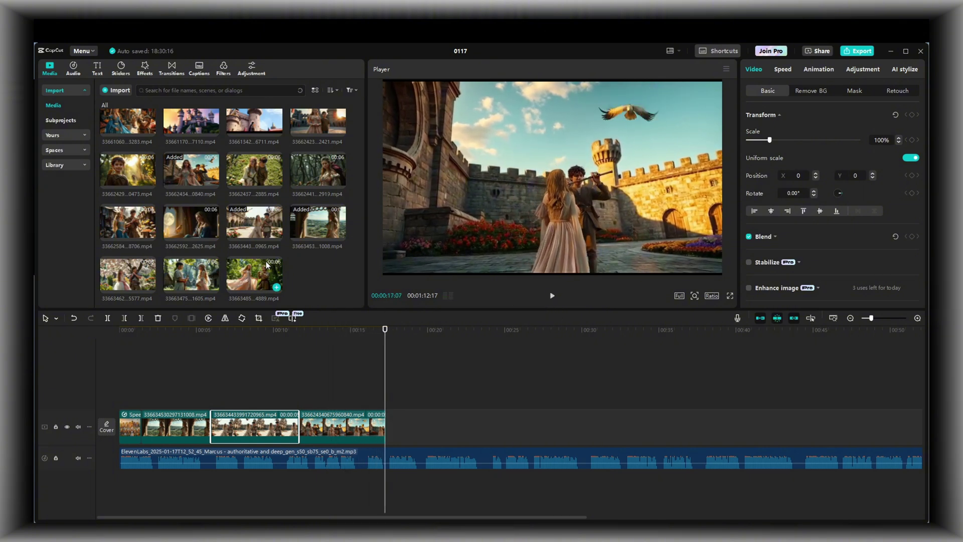
Append the cherry blossom clip 336634629974765577.mp4 to the main track and play it with the narration
{"action": "left_click_drag", "start_coordinate": [128, 274], "coordinate": [390, 428]}
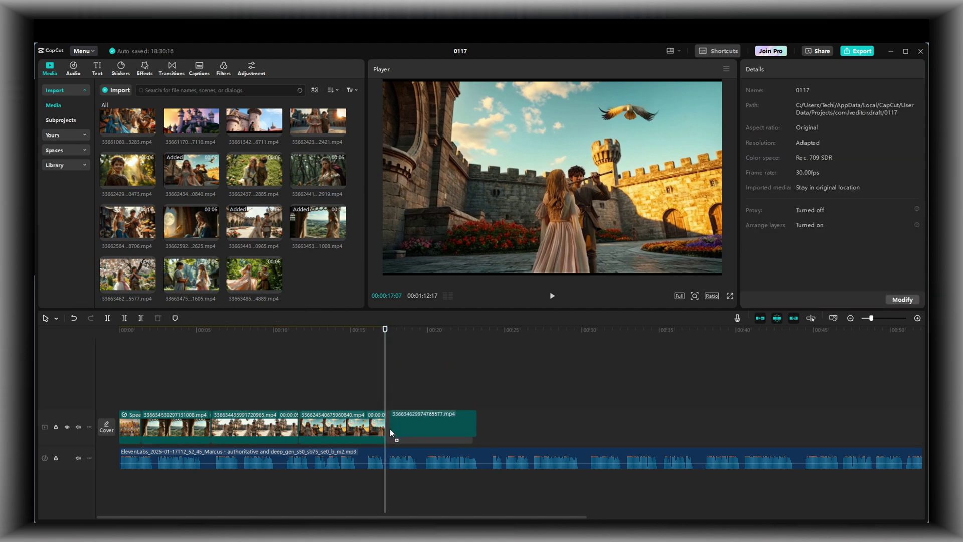
{"action": "left_click", "coordinate": [552, 301]}
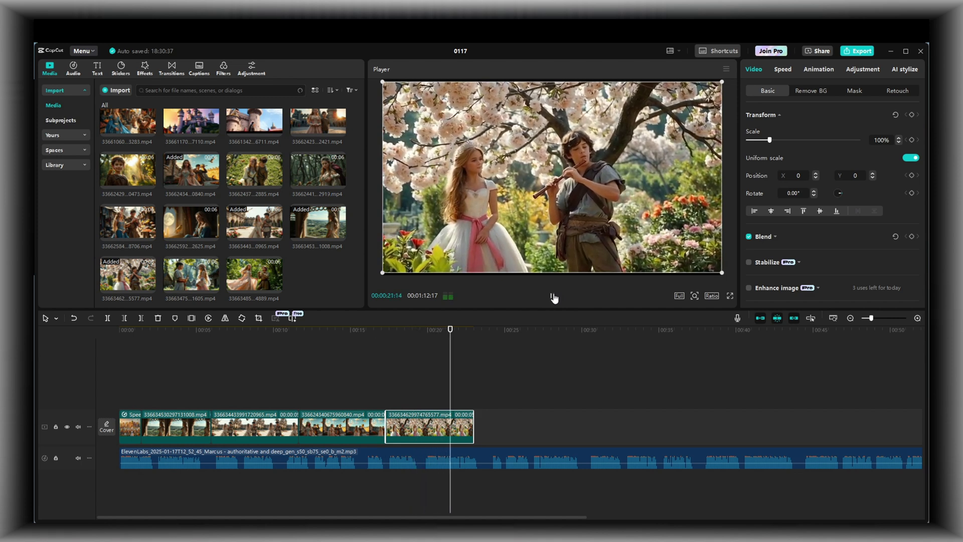
{"action": "left_click", "coordinate": [554, 297]}
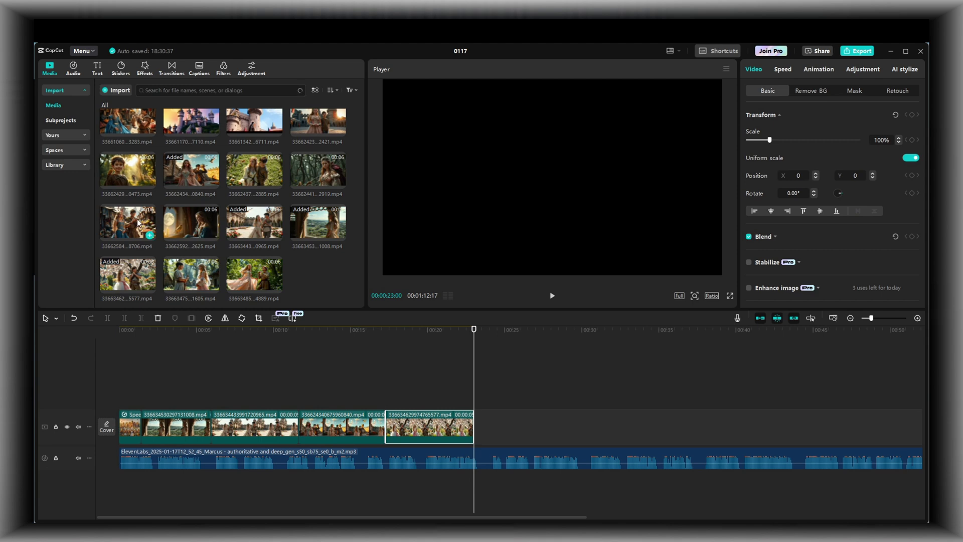
Preview candidate clips, and append the forest embrace clip 336637511444832260.mp4 and the meadow couple clip 336624371860602885.mp4 after the cherry blossom clip
{"action": "left_click", "coordinate": [131, 223]}
{"action": "left_click", "coordinate": [262, 211]}
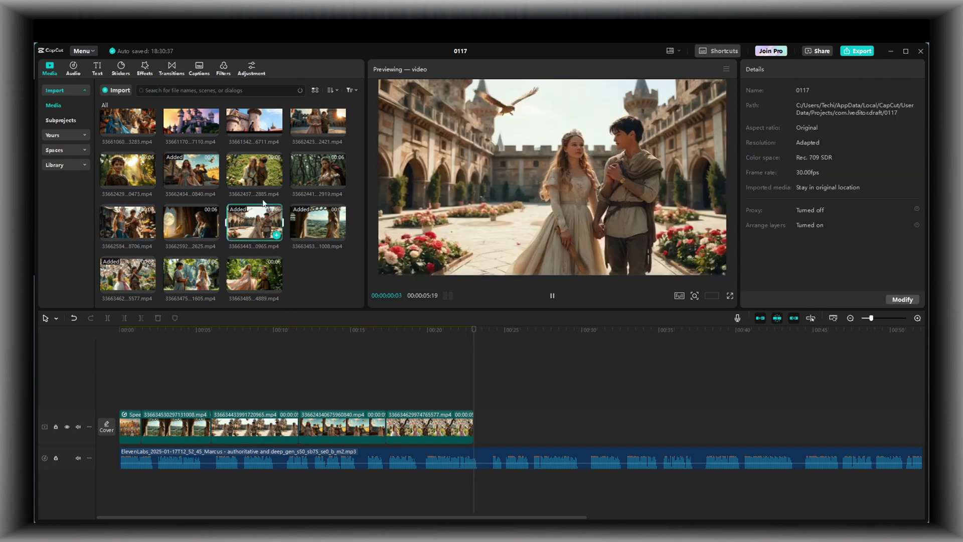
{"action": "left_click", "coordinate": [260, 173]}
{"action": "scroll", "coordinate": [258, 185], "scroll_direction": "up", "scroll_amount": 1}
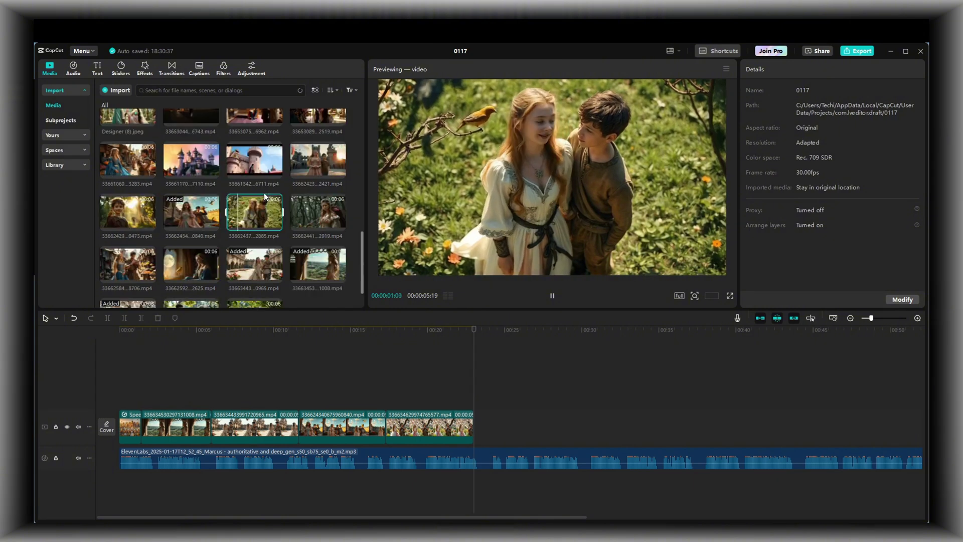
{"action": "left_click_drag", "start_coordinate": [264, 192], "coordinate": [374, 263]}
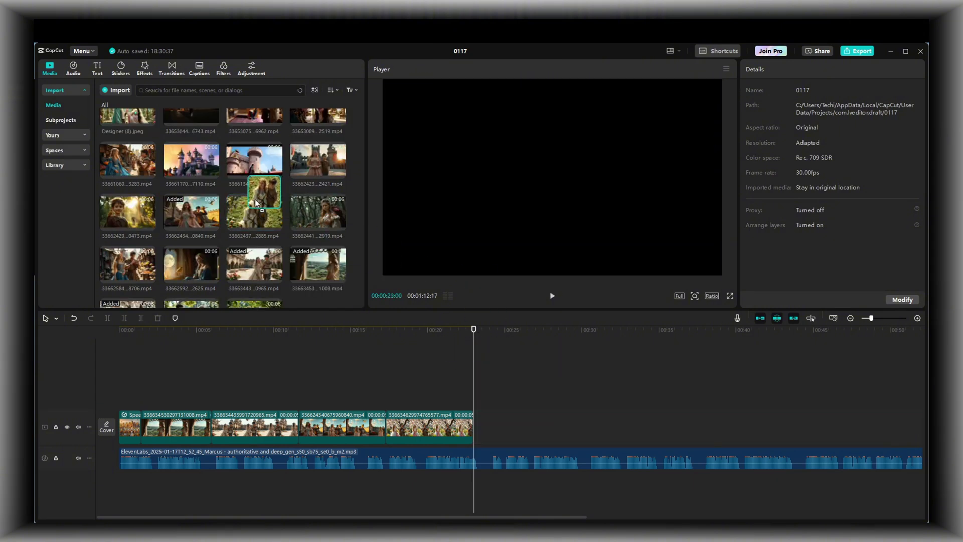
{"action": "scroll", "coordinate": [251, 209], "scroll_direction": "up", "scroll_amount": 2}
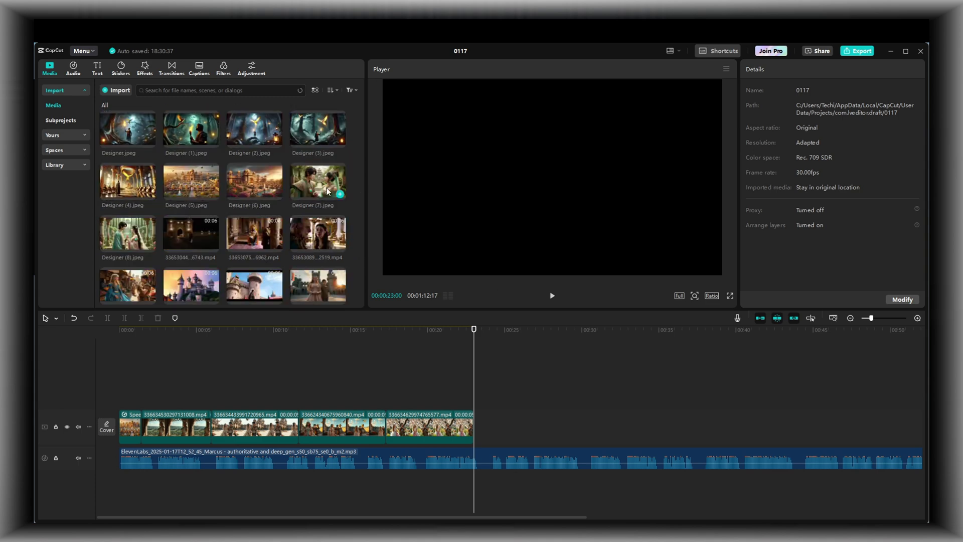
Play the narration over the forest embrace and meadow couple clips to the end of the placed clips
{"action": "left_click", "coordinate": [552, 295]}
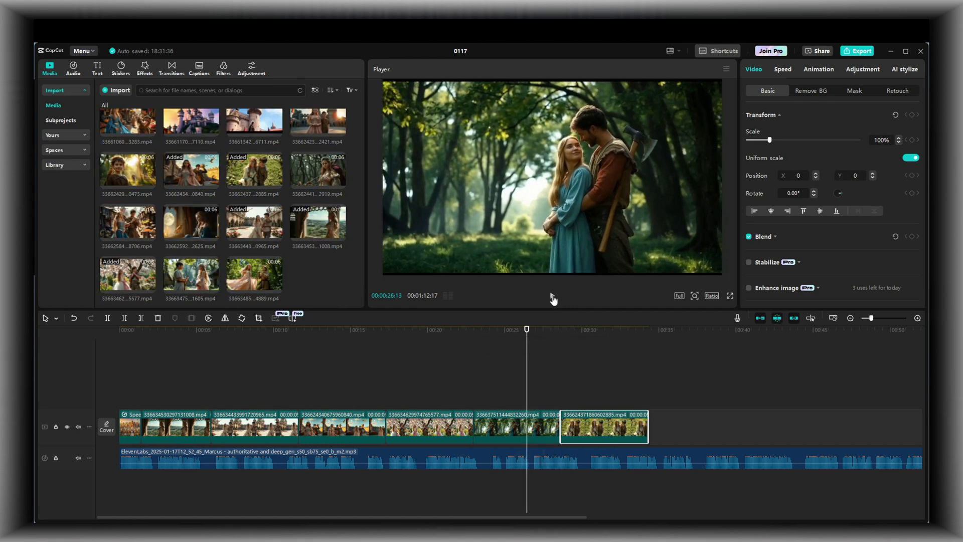
{"action": "left_click", "coordinate": [552, 296]}
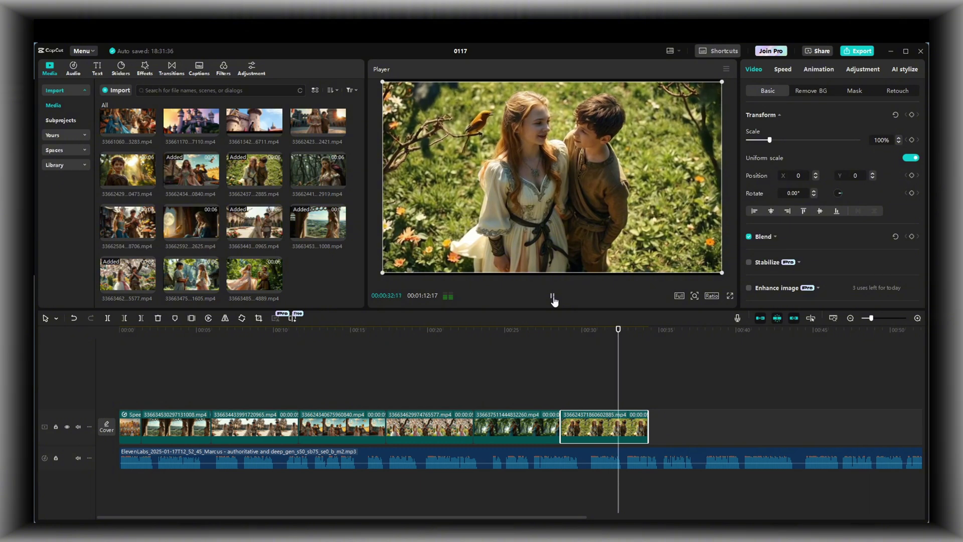
{"action": "left_click", "coordinate": [553, 297]}
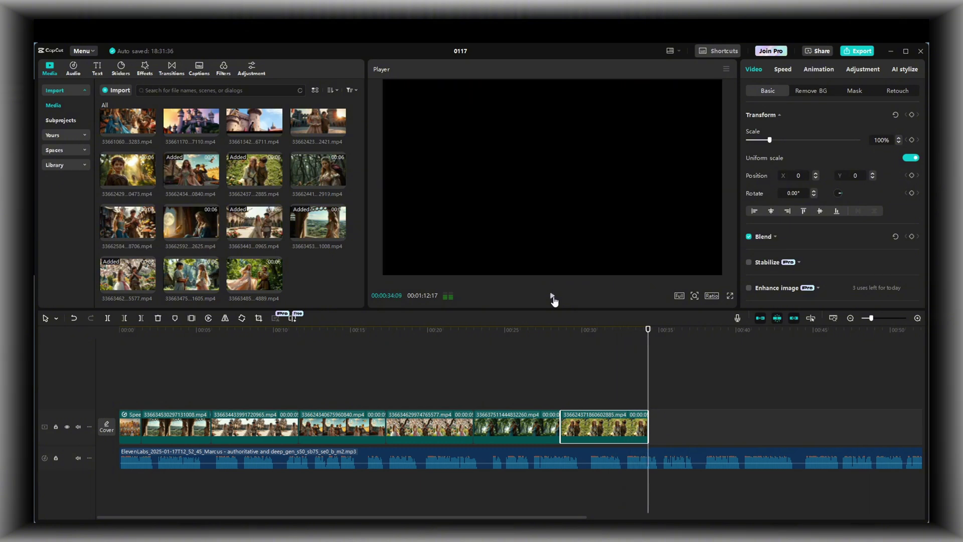
Preview candidate clips and append the golden feather clip 336635347955720196.mp4 after the meadow couple clip
{"action": "left_click", "coordinate": [253, 218]}
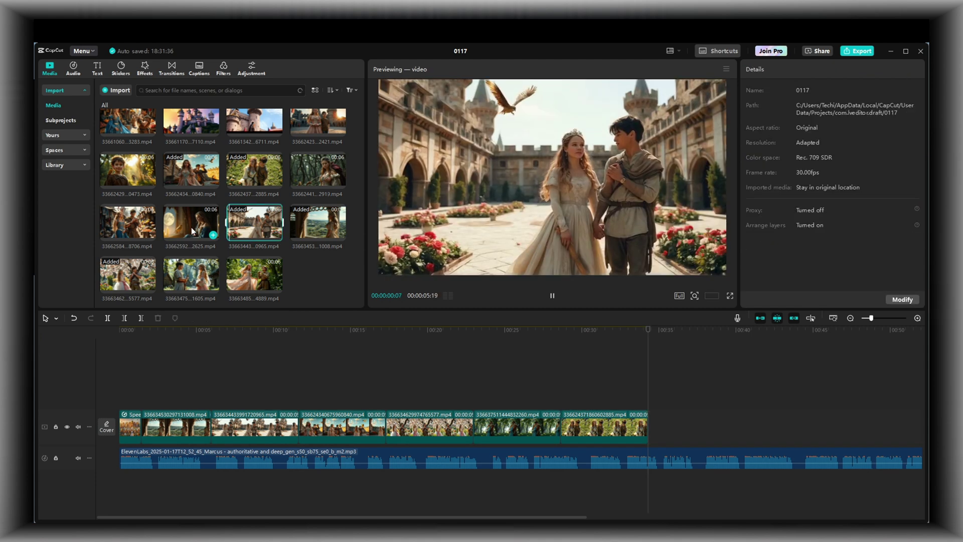
{"action": "left_click", "coordinate": [191, 228]}
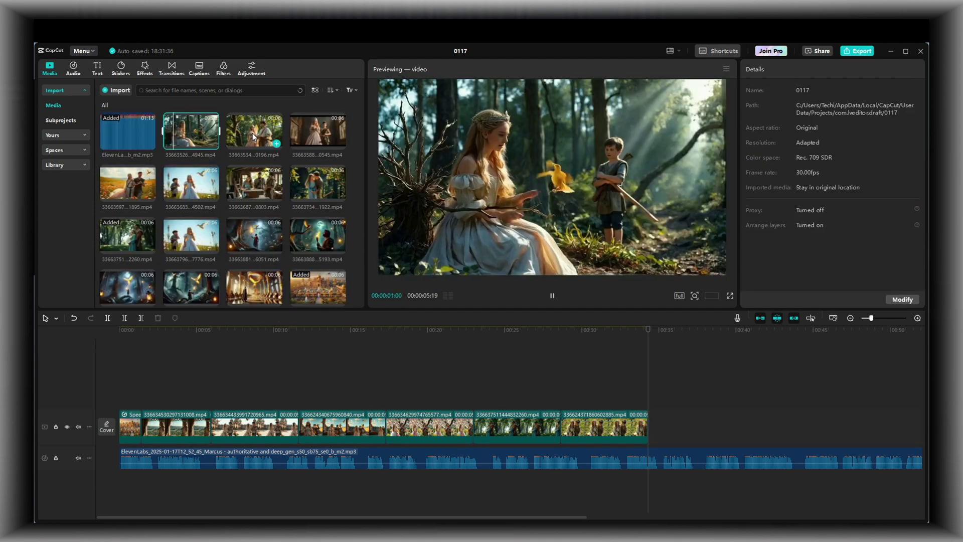
{"action": "left_click", "coordinate": [254, 136]}
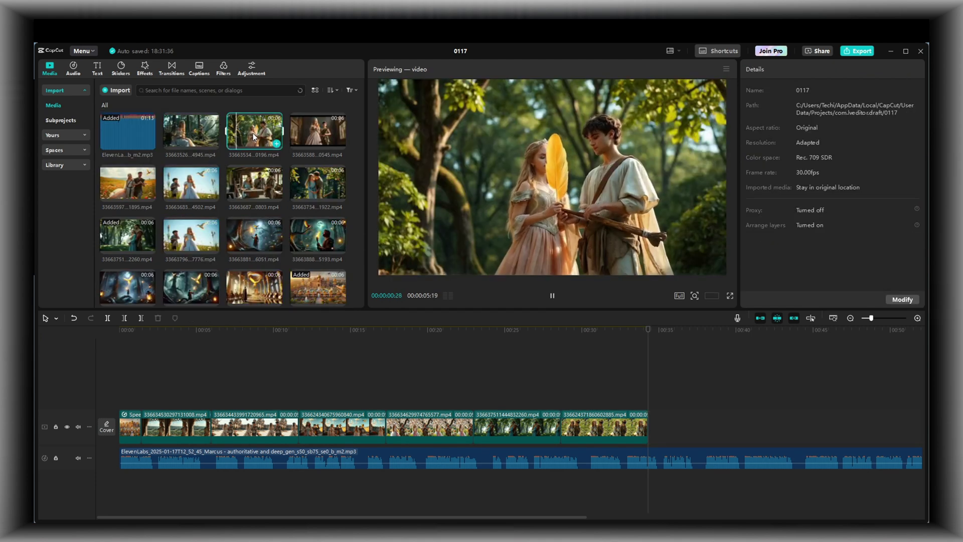
{"action": "left_click_drag", "start_coordinate": [253, 133], "coordinate": [661, 429]}
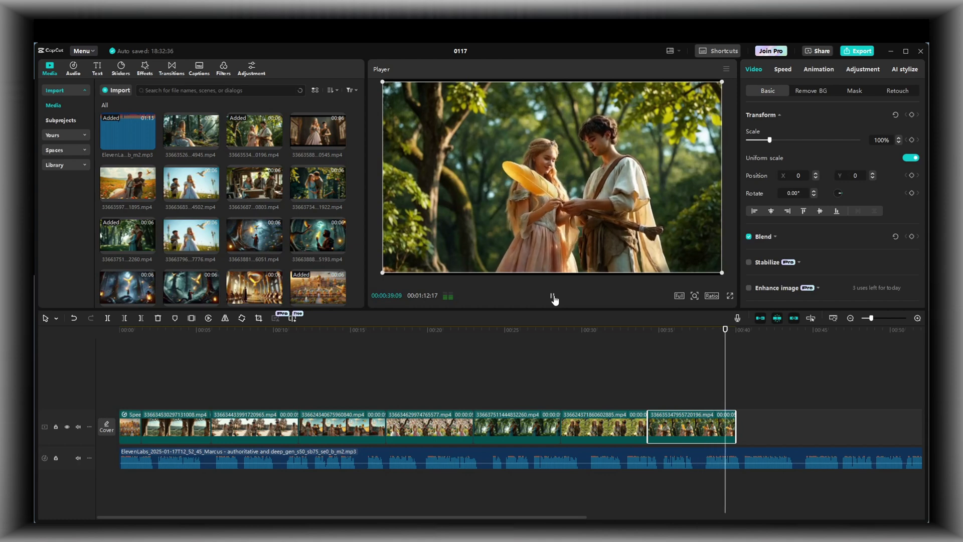
Find the enthroned king clip 336530758573096962.mp4, append it after the golden feather clip, and play it with the narration
{"action": "scroll", "coordinate": [164, 259], "scroll_direction": "down", "scroll_amount": 10}
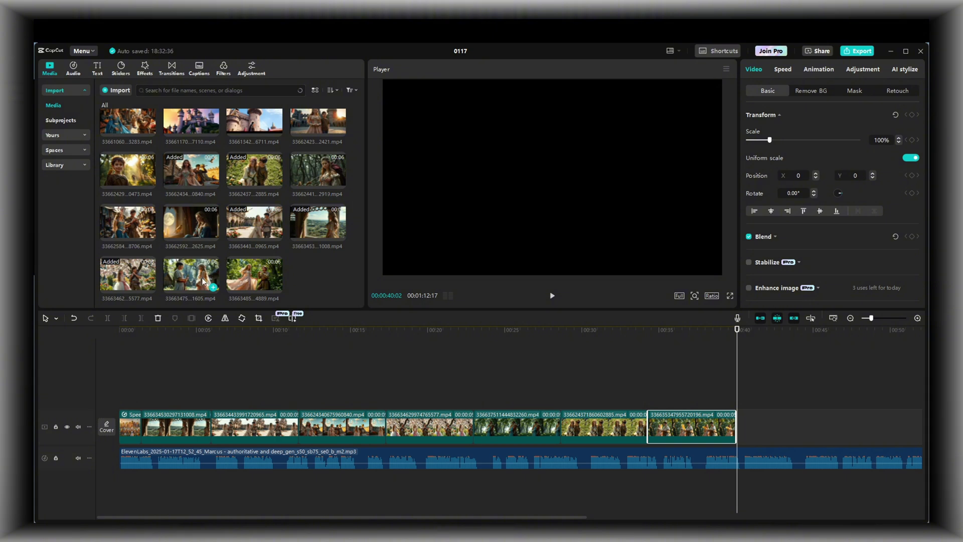
{"action": "scroll", "coordinate": [272, 257], "scroll_direction": "up", "scroll_amount": 2}
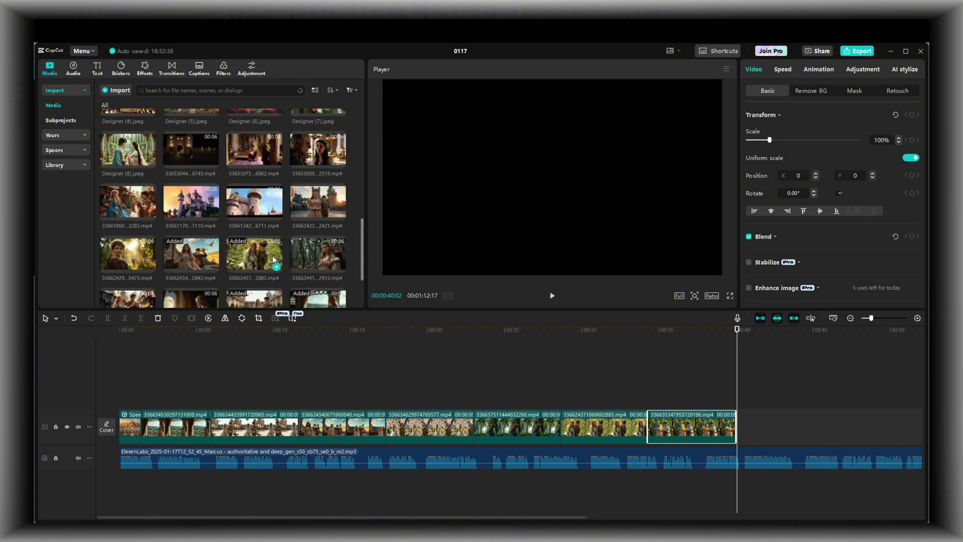
{"action": "key", "text": "space"}
{"action": "left_click", "coordinate": [263, 207]}
{"action": "left_click_drag", "start_coordinate": [263, 206], "coordinate": [746, 430]}
{"action": "left_click", "coordinate": [554, 297]}
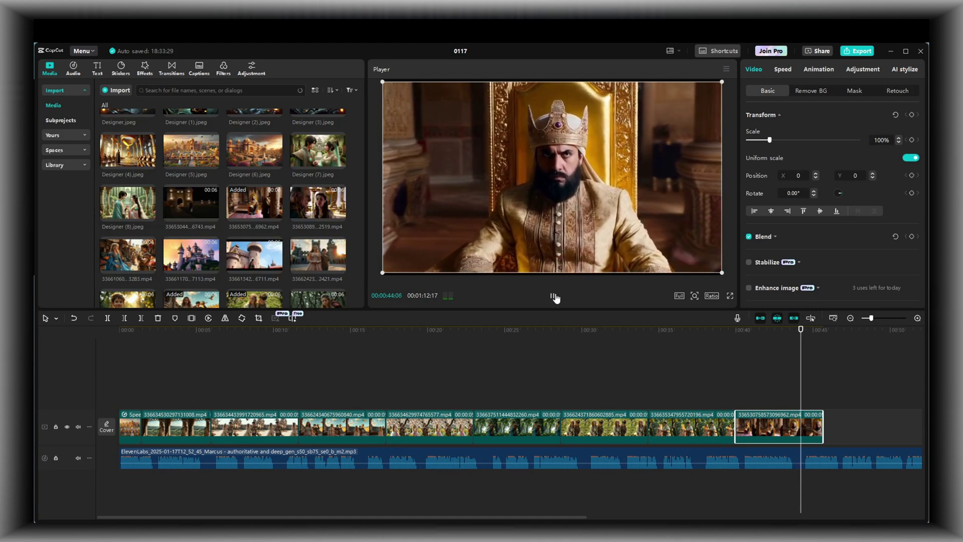
{"action": "left_click", "coordinate": [554, 297]}
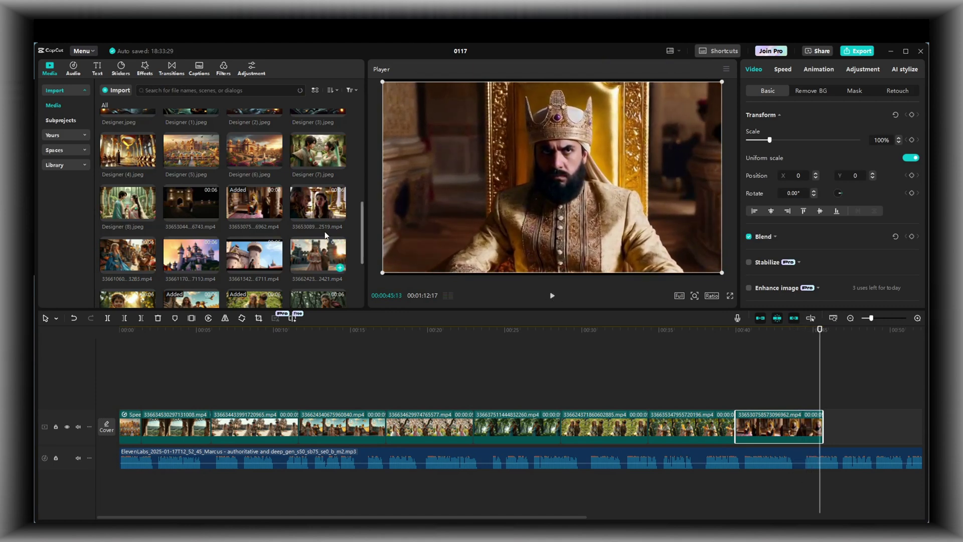
Append the crying woman clip 336530898281152519.mp4 after the king clip, and trim the king clip's end at about 43.5 seconds to match the narration
{"action": "left_click_drag", "start_coordinate": [316, 205], "coordinate": [824, 427]}
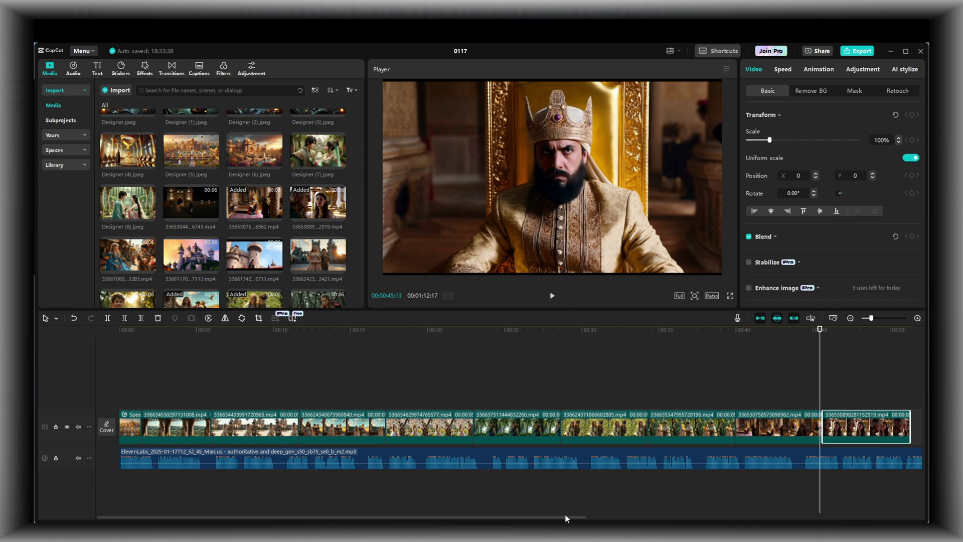
{"action": "left_click_drag", "start_coordinate": [567, 517], "coordinate": [728, 511]}
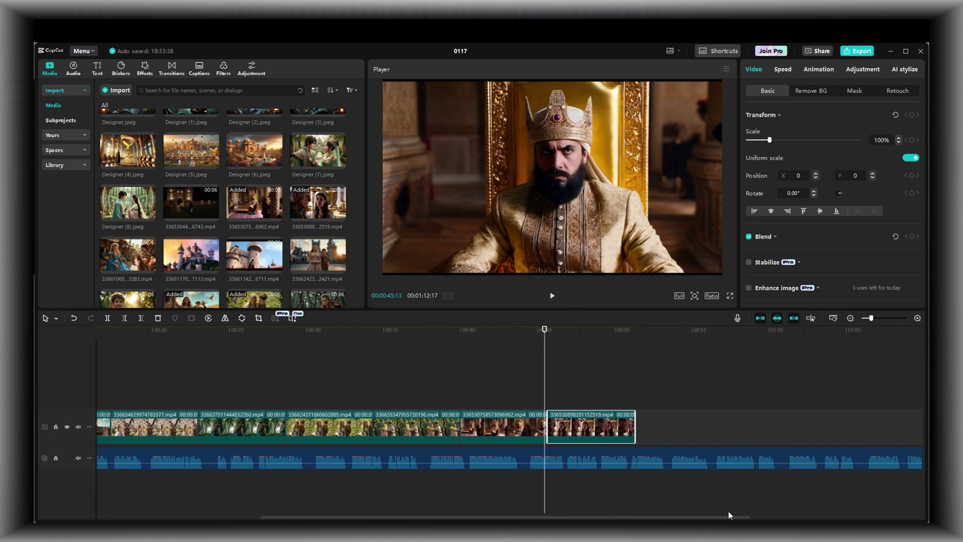
{"action": "left_click", "coordinate": [553, 296]}
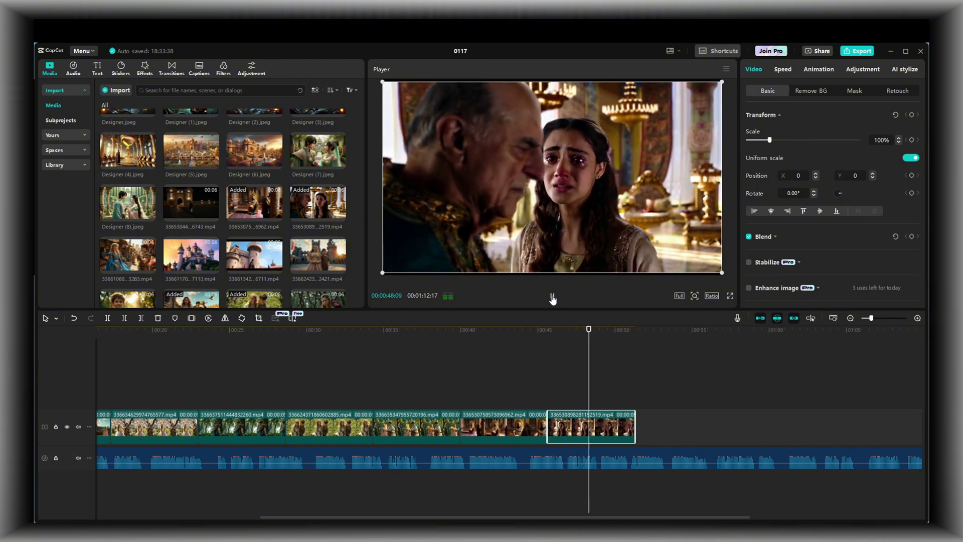
{"action": "key", "text": "ctrl+z"}
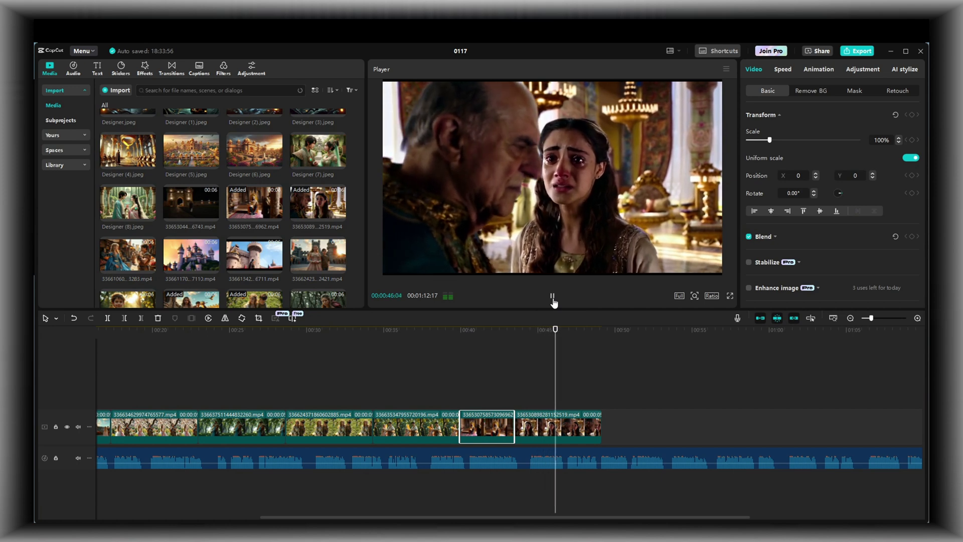
Trim the crying woman clip's end at about 46 seconds, play the following narration, and return the playhead to the clip's end
{"action": "left_click", "coordinate": [552, 299]}
{"action": "key", "text": "ctrl+z"}
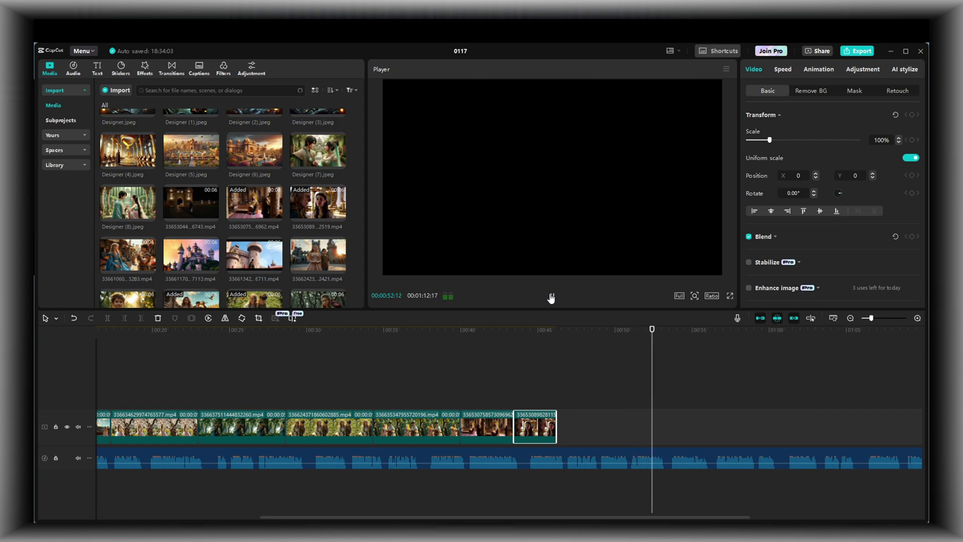
{"action": "left_click", "coordinate": [552, 296]}
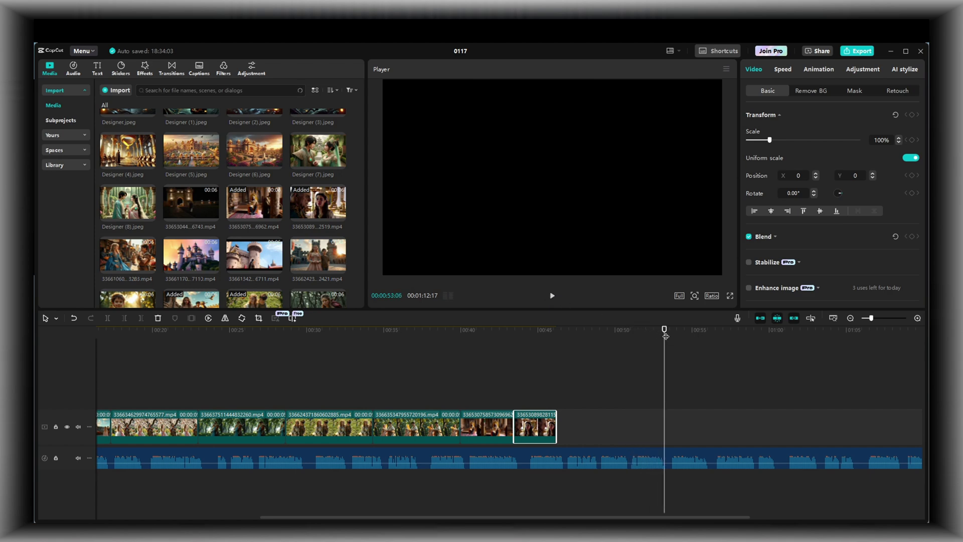
{"action": "left_click_drag", "start_coordinate": [596, 345], "coordinate": [560, 349]}
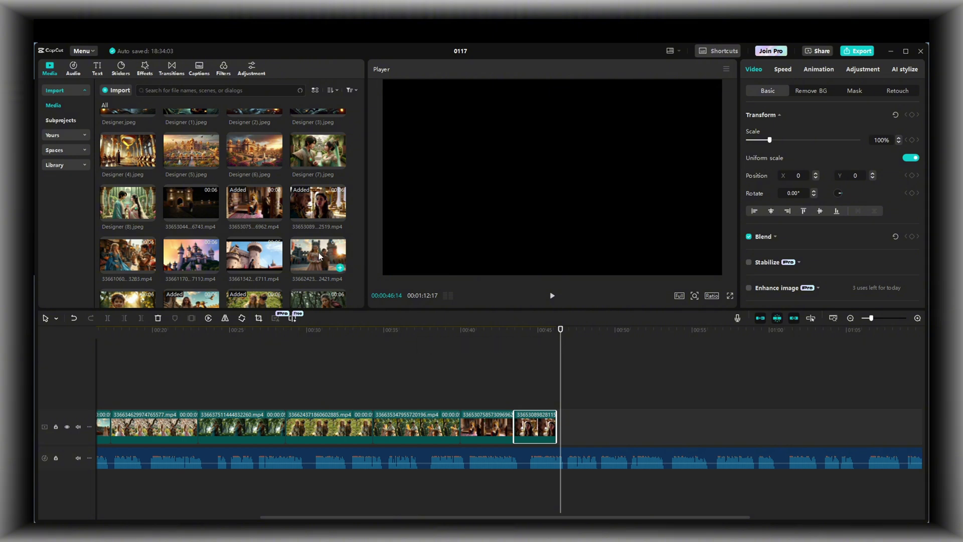
Find and preview the market couple clip 336625847756488706.mp4, append it after the crying woman clip, and play it with the narration
{"action": "scroll", "coordinate": [318, 251], "scroll_direction": "up", "scroll_amount": 3}
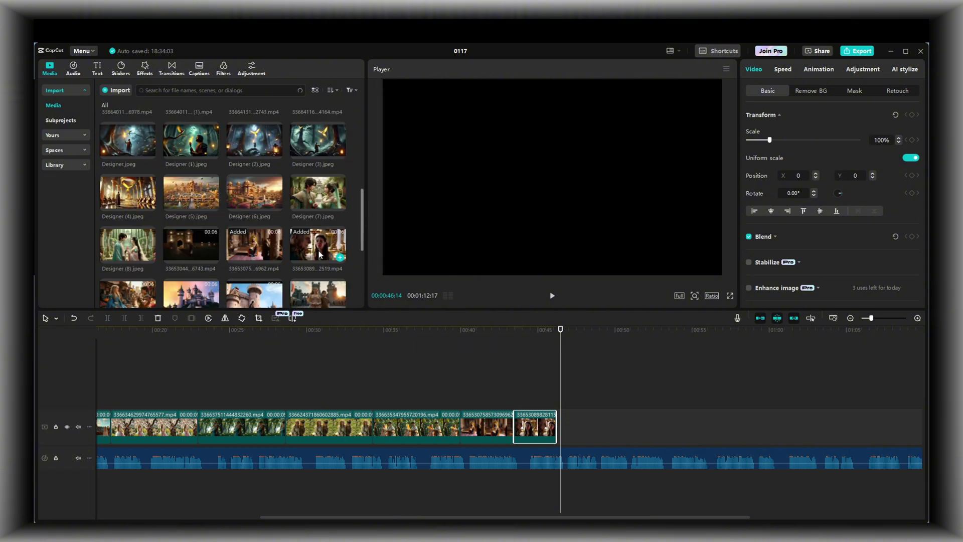
{"action": "scroll", "coordinate": [318, 251], "scroll_direction": "up", "scroll_amount": 3}
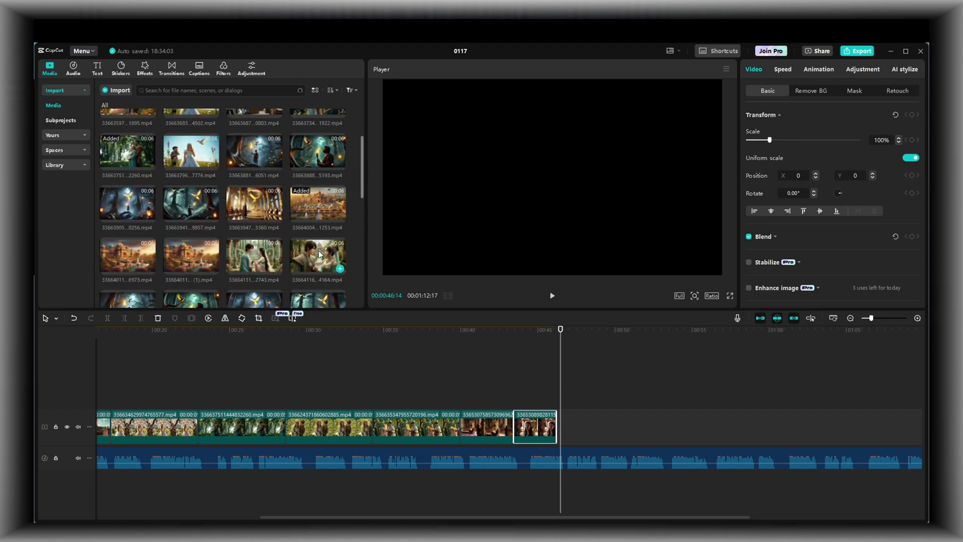
{"action": "scroll", "coordinate": [319, 251], "scroll_direction": "up", "scroll_amount": 5}
{"action": "left_click", "coordinate": [127, 234]}
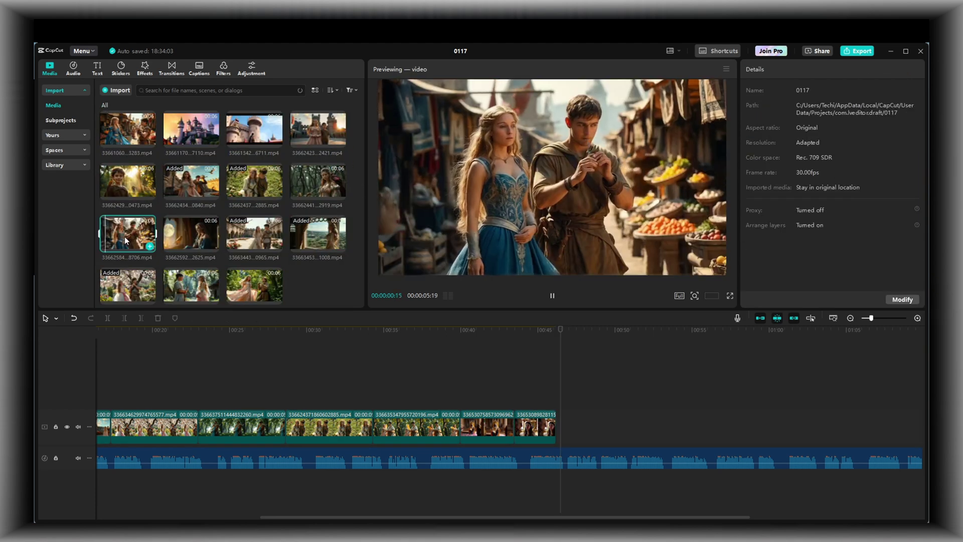
{"action": "left_click_drag", "start_coordinate": [127, 233], "coordinate": [571, 423]}
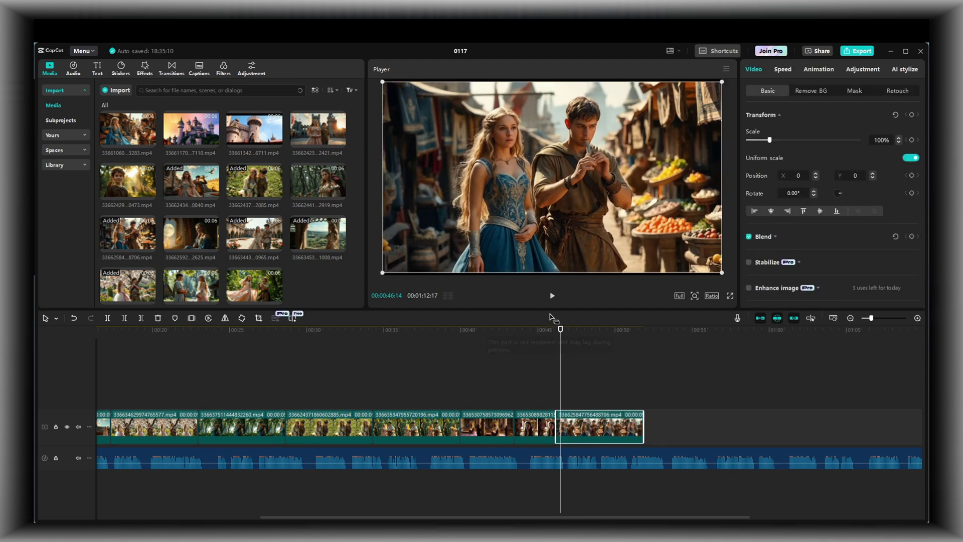
{"action": "left_click", "coordinate": [552, 297]}
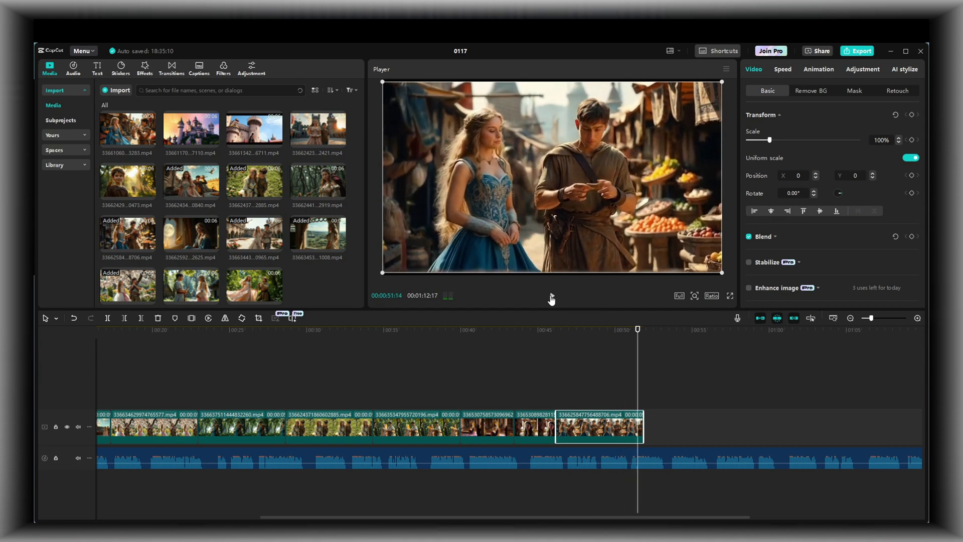
Trim the market couple clip's end at about 51 seconds, and append the flower field clip 336635979085221895.mp4 after it
{"action": "left_click", "coordinate": [551, 298]}
{"action": "scroll", "coordinate": [133, 146], "scroll_direction": "down", "scroll_amount": 5}
{"action": "left_click_drag", "start_coordinate": [128, 143], "coordinate": [637, 426]}
{"action": "left_click", "coordinate": [552, 296]}
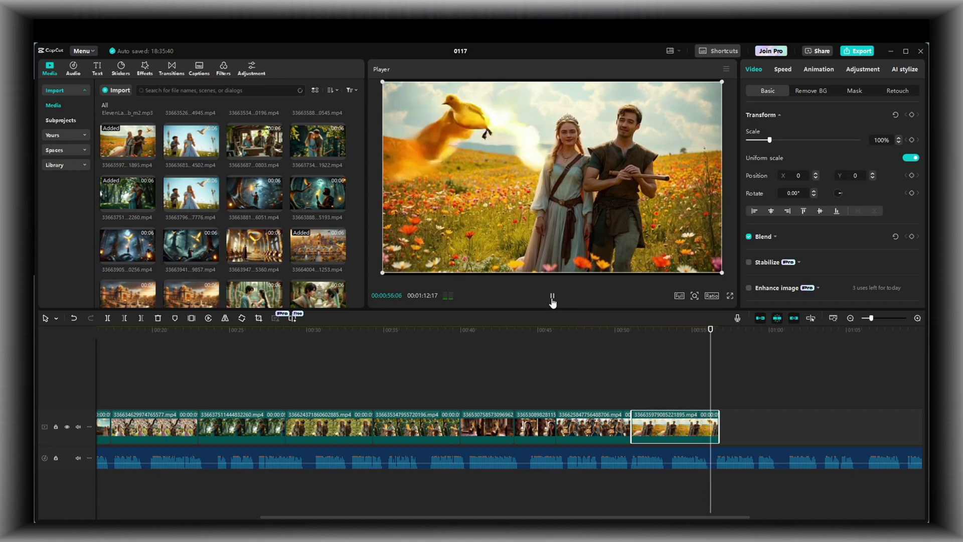
Play the remaining narration, and replay it from about 00:00:49:26 past the end of the flower field clip
{"action": "left_click", "coordinate": [552, 297]}
{"action": "left_click", "coordinate": [553, 298]}
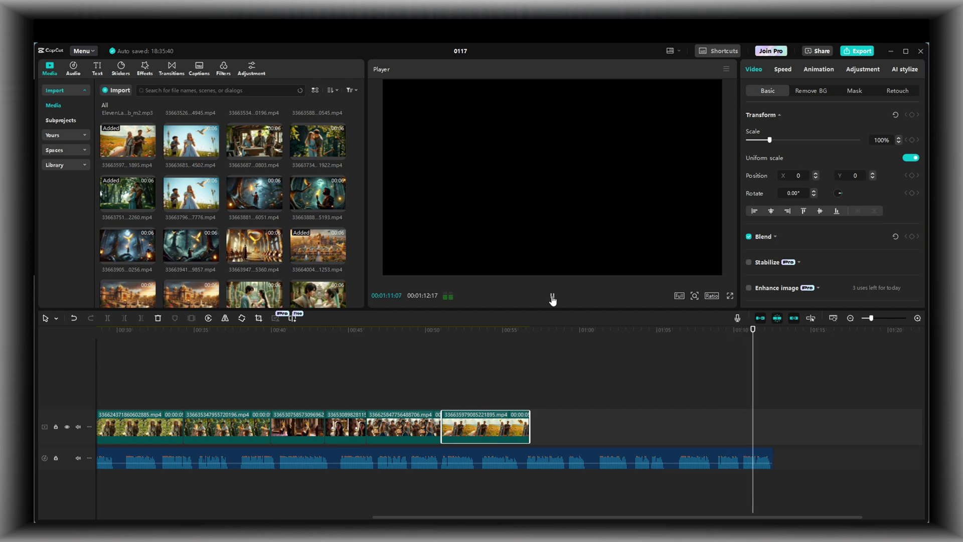
{"action": "left_click", "coordinate": [431, 343]}
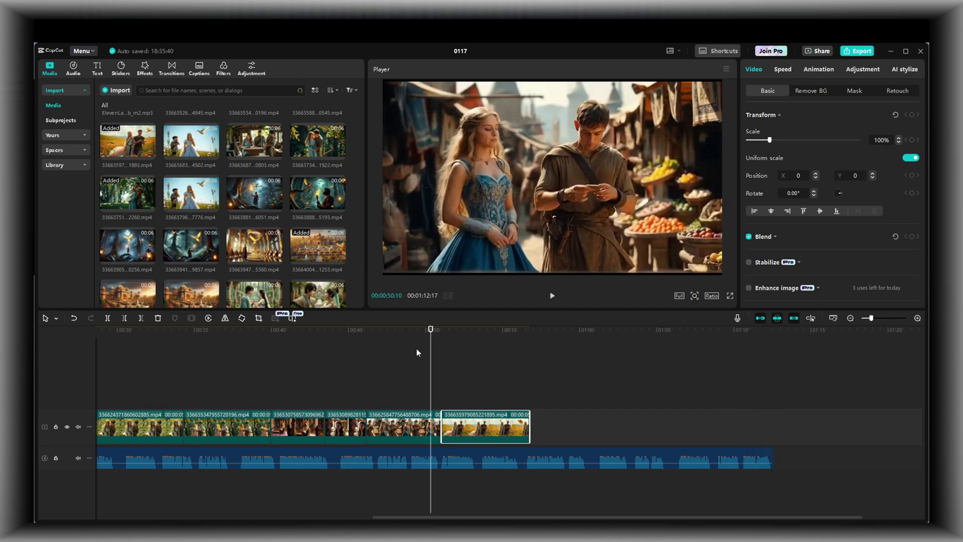
{"action": "mouse_move", "coordinate": [428, 337]}
{"action": "left_mouse_down"}
{"action": "mouse_move", "coordinate": [321, 357]}
{"action": "mouse_move", "coordinate": [476, 350]}
{"action": "mouse_move", "coordinate": [423, 350]}
{"action": "left_mouse_up"}
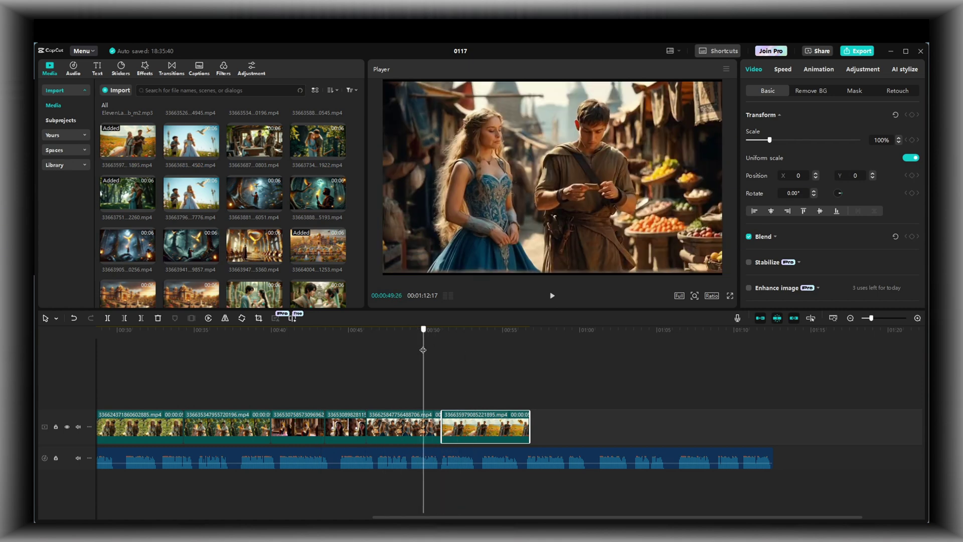
{"action": "left_click", "coordinate": [552, 297]}
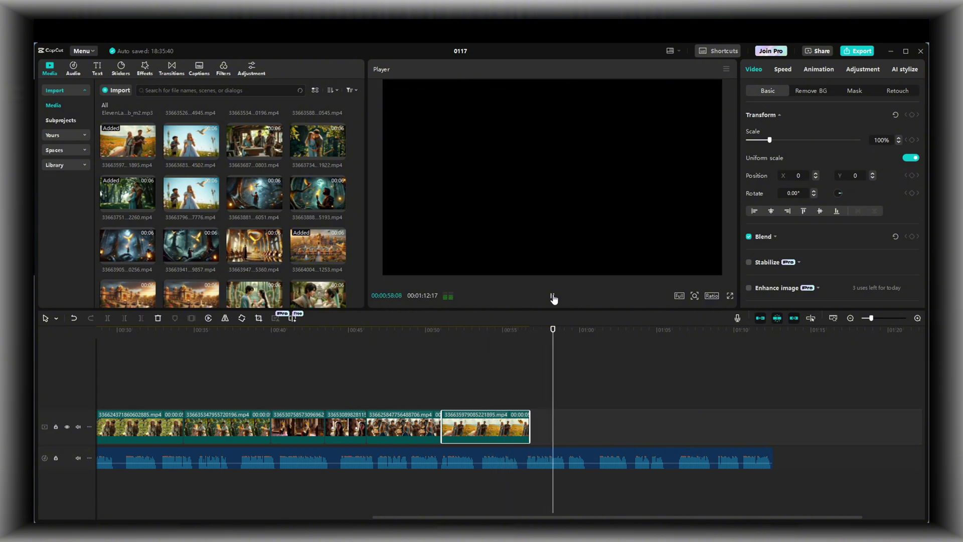
{"action": "left_click", "coordinate": [554, 298]}
Append the palace garden clip 336640112471166978.mp4 after the flower field clip, and trim its end at 00:01:01:10 to match the narration
{"action": "scroll", "coordinate": [231, 194], "scroll_direction": "down", "scroll_amount": 1}
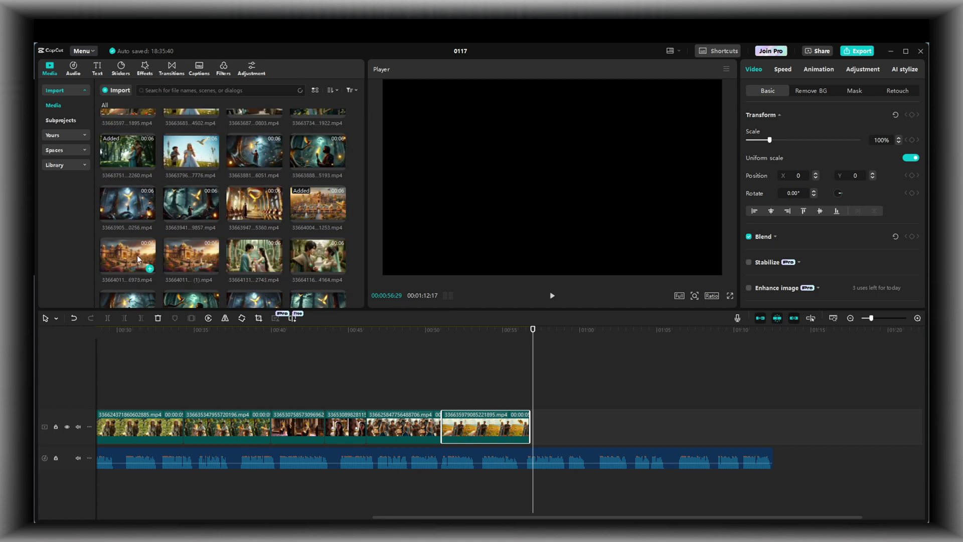
{"action": "left_click_drag", "start_coordinate": [137, 255], "coordinate": [526, 411]}
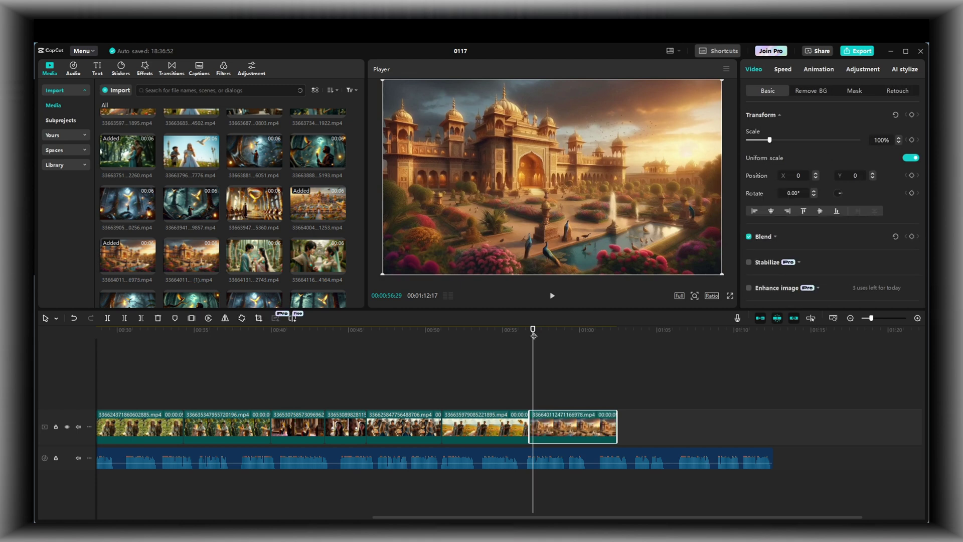
{"action": "left_click", "coordinate": [552, 297]}
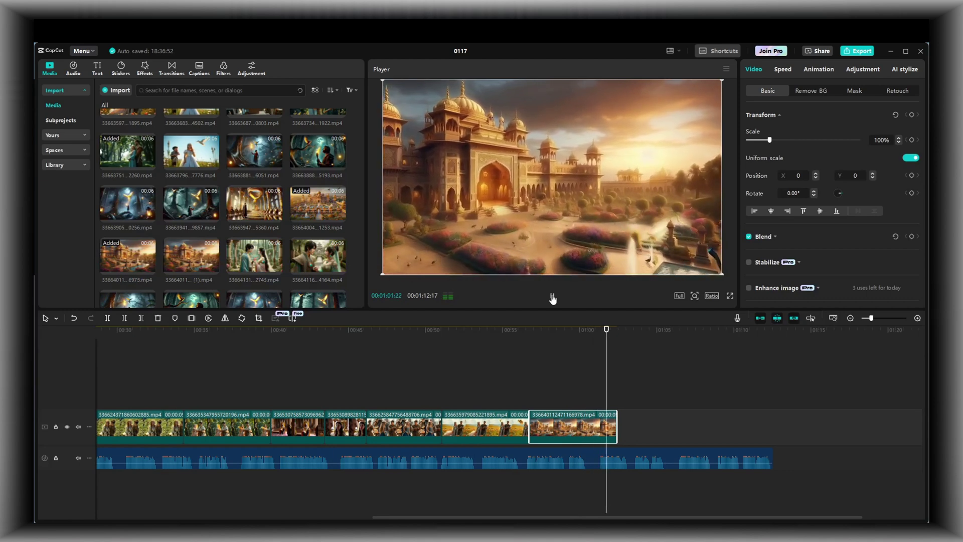
{"action": "left_click_drag", "start_coordinate": [614, 362], "coordinate": [601, 381]}
{"action": "key", "text": "w"}
Append the green-robed couple clip 336641165447004164.mp4 after the palace clip, and trim its end at 00:01:04:04 to match the narration
{"action": "scroll", "coordinate": [206, 240], "scroll_direction": "up", "scroll_amount": 3}
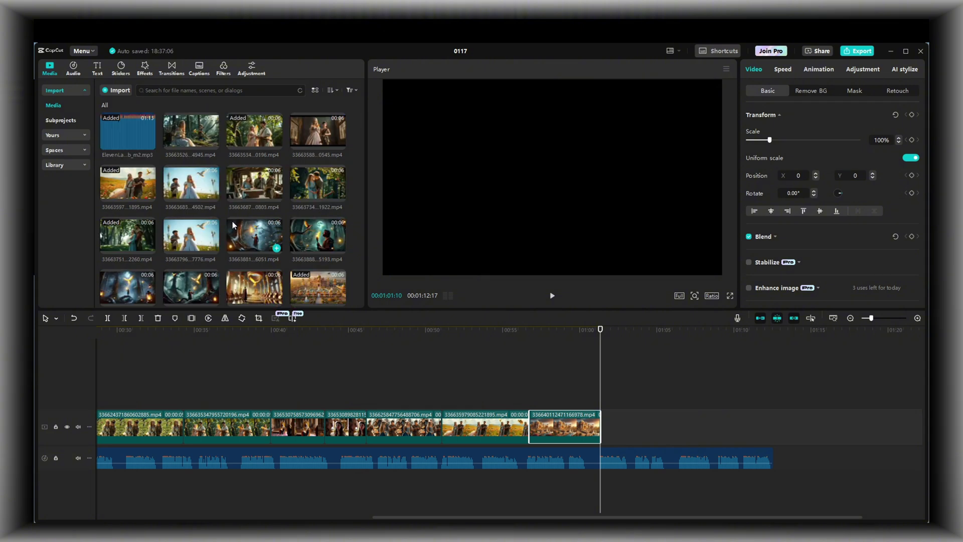
{"action": "scroll", "coordinate": [233, 221], "scroll_direction": "down", "scroll_amount": 3}
{"action": "left_click_drag", "start_coordinate": [317, 214], "coordinate": [607, 423]}
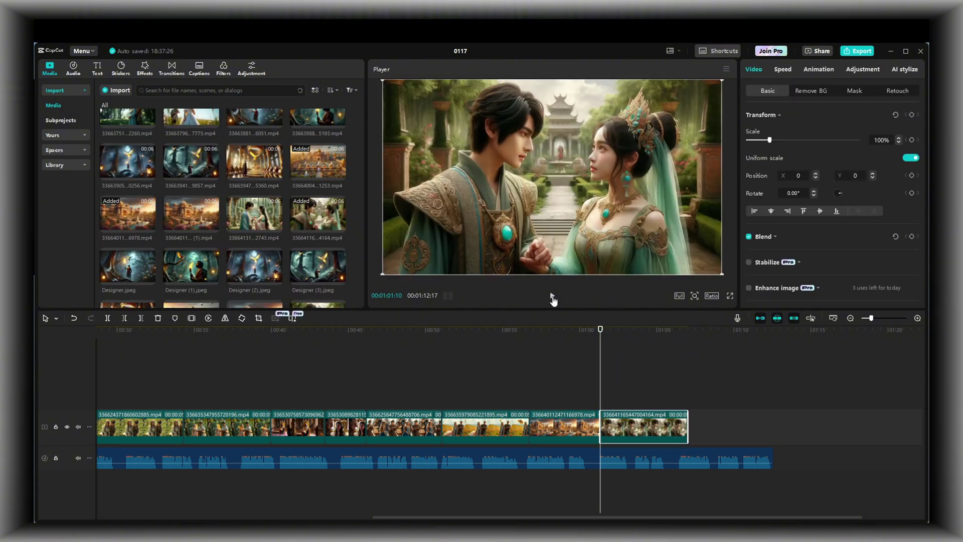
{"action": "left_click", "coordinate": [552, 296]}
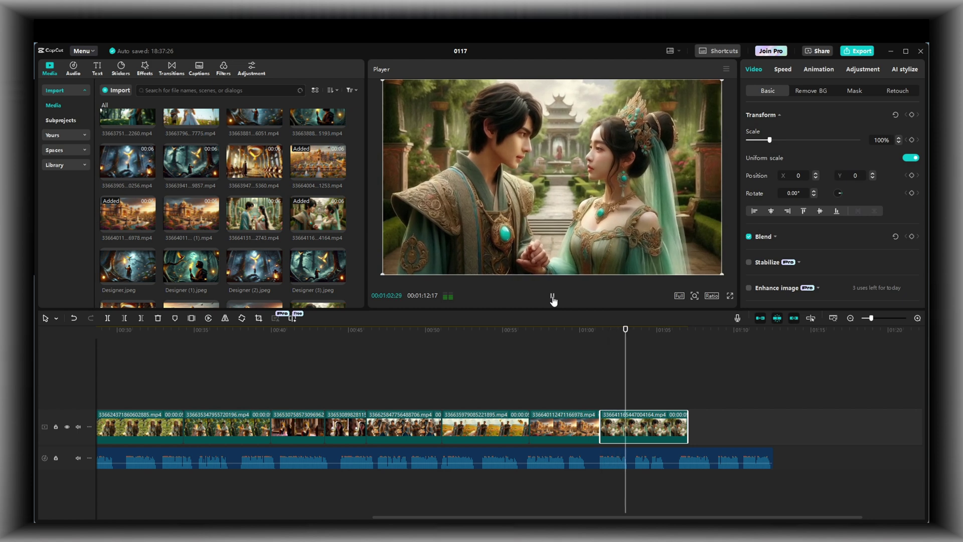
{"action": "left_click", "coordinate": [552, 297]}
{"action": "key", "text": "w"}
Append the forest couple clip with the axe, 336637343836241922.mp4, to the main track, and trim its end at 00:01:07:04 to match the narration
{"action": "scroll", "coordinate": [288, 220], "scroll_direction": "up", "scroll_amount": 3}
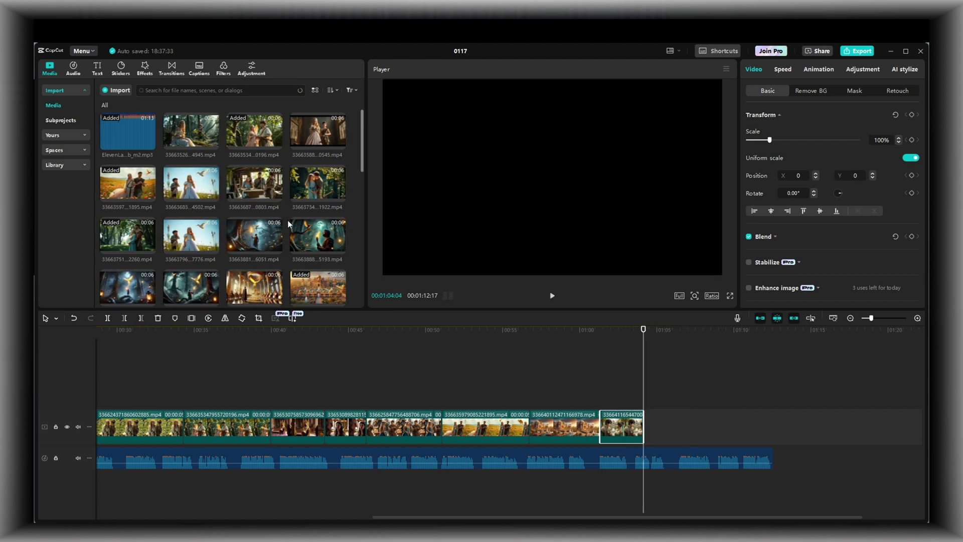
{"action": "left_click_drag", "start_coordinate": [318, 182], "coordinate": [643, 420]}
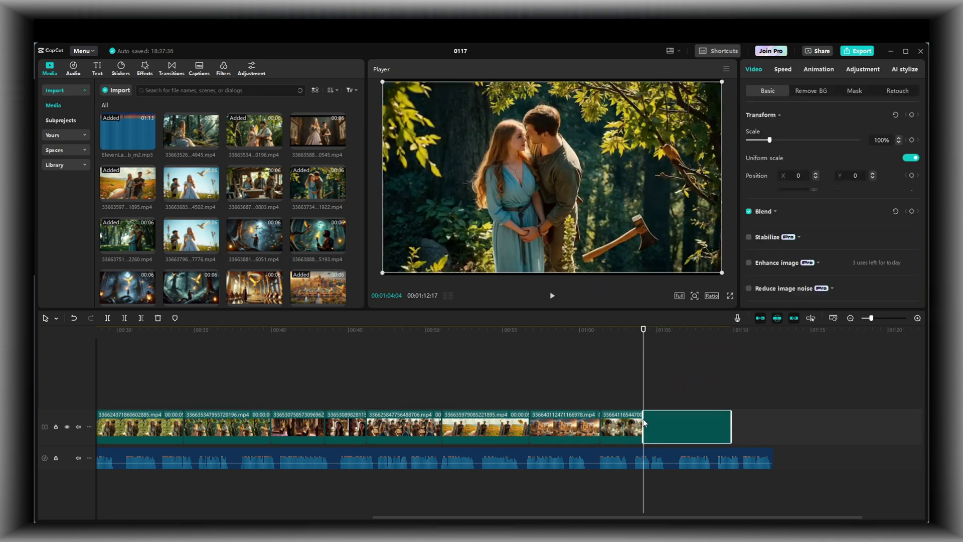
{"action": "left_click", "coordinate": [553, 297]}
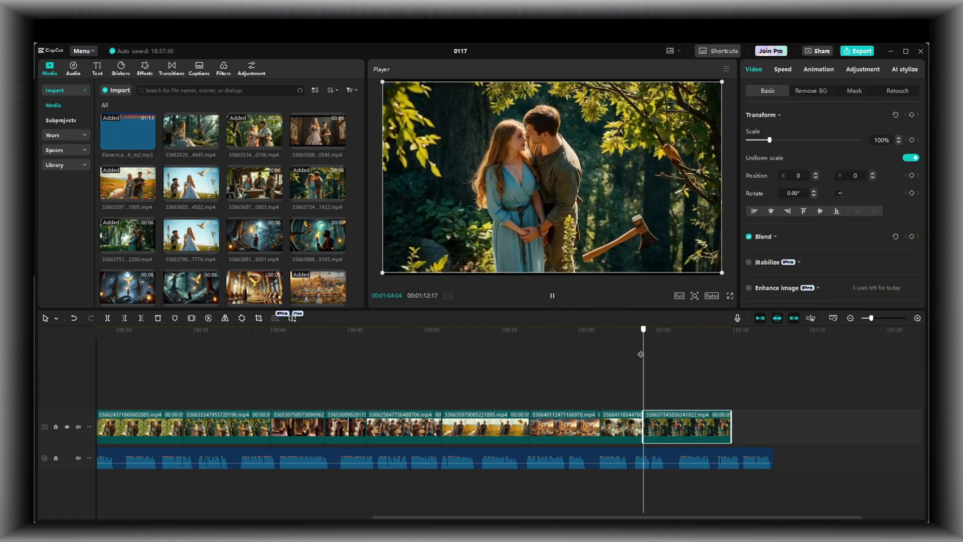
{"action": "left_click_drag", "start_coordinate": [640, 354], "coordinate": [683, 344]}
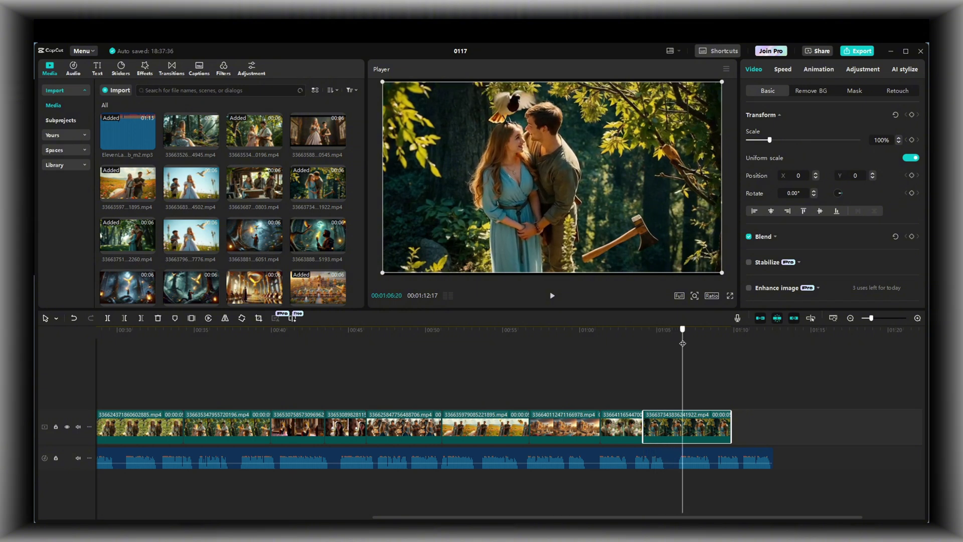
{"action": "left_click", "coordinate": [552, 296]}
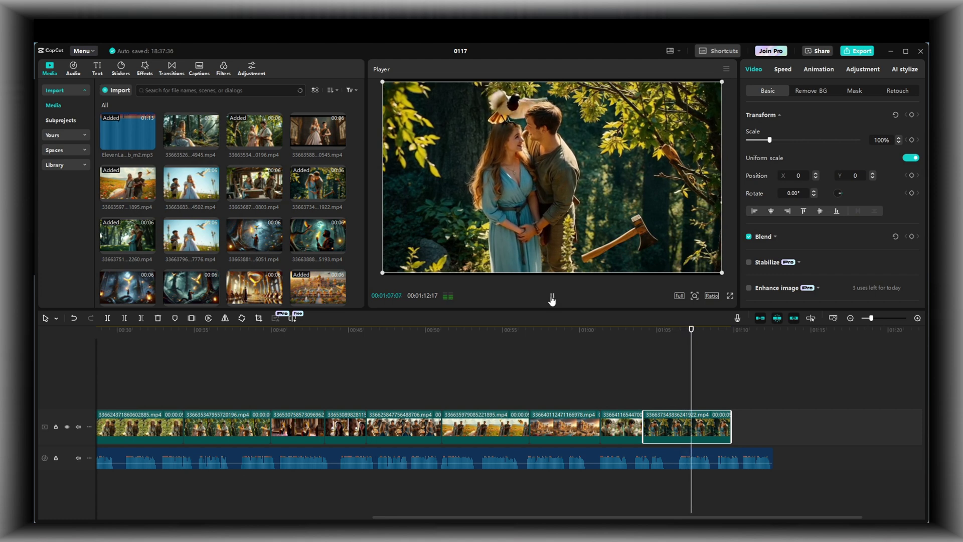
{"action": "key", "text": "space"}
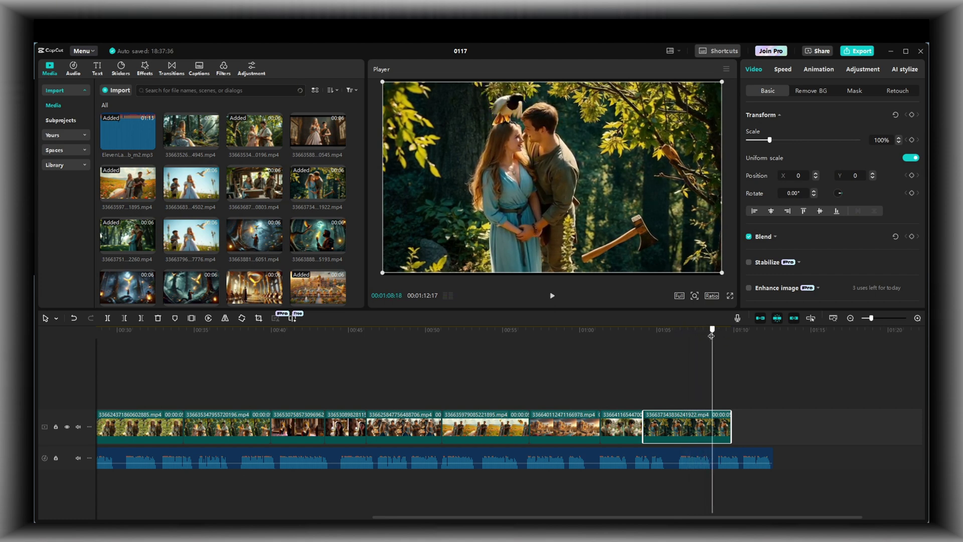
{"action": "left_click_drag", "start_coordinate": [712, 336], "coordinate": [690, 332]}
{"action": "key", "text": "w"}
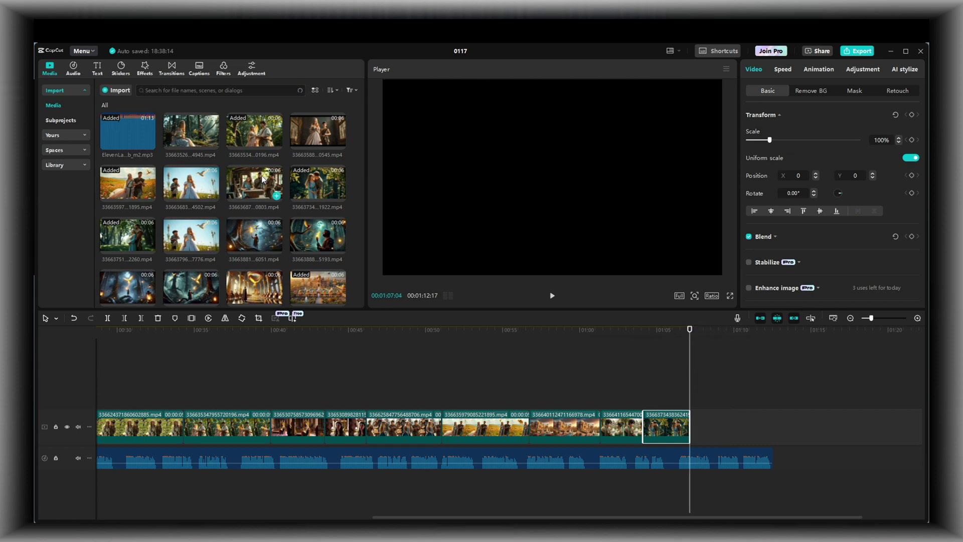
Append the moonlit forest clip with the glowing bird, 336639057679200256.mp4, after the forest couple clip
{"action": "scroll", "coordinate": [201, 183], "scroll_direction": "down", "scroll_amount": 3}
{"action": "left_click_drag", "start_coordinate": [127, 151], "coordinate": [689, 426]}
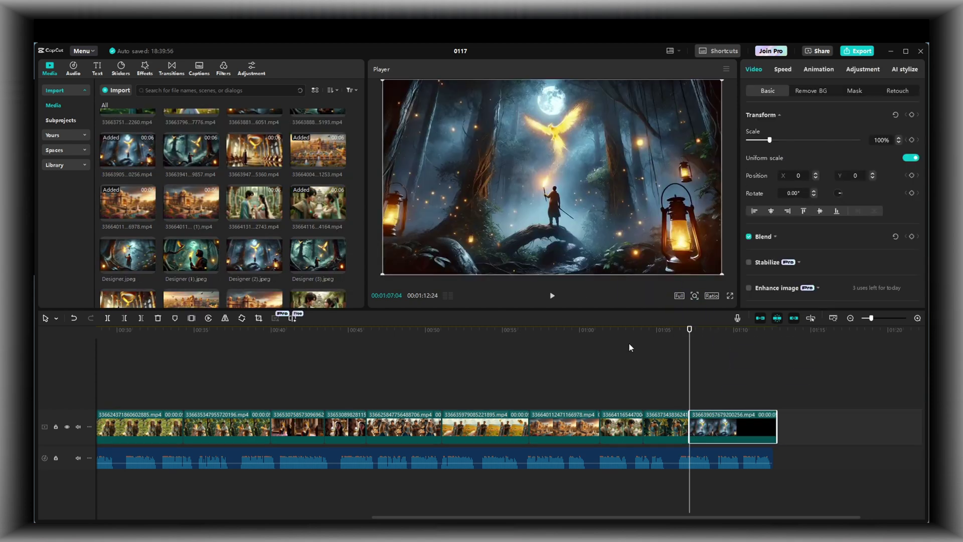
Trim the end of the moonlit forest clip to the end of the narration at 00:01:12:17
{"action": "left_click", "coordinate": [553, 298]}
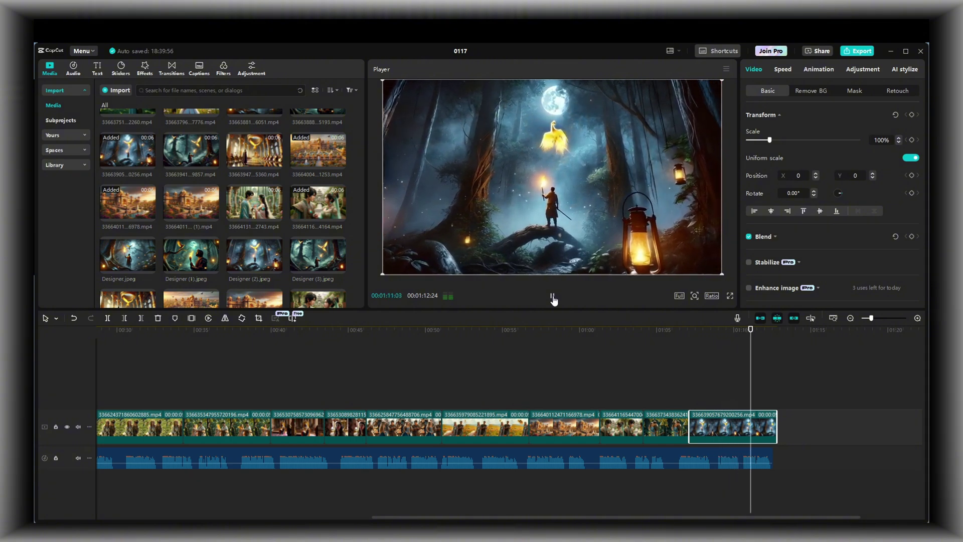
{"action": "left_click", "coordinate": [715, 359]}
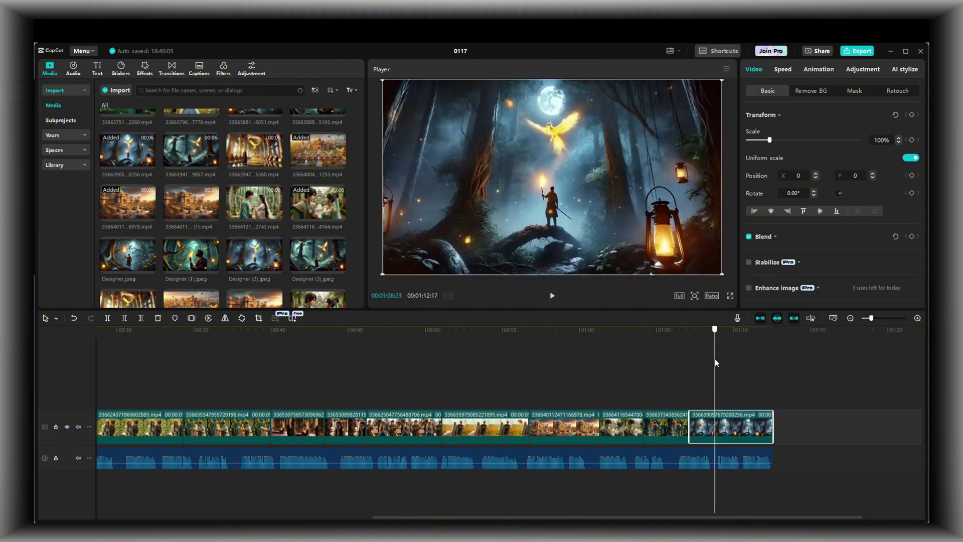
Add a Mix transition at 00:00:05:29 between the palace window and castle courtyard clips, accepting duplicate frames without further reminders
{"action": "left_click_drag", "start_coordinate": [715, 359], "coordinate": [210, 409]}
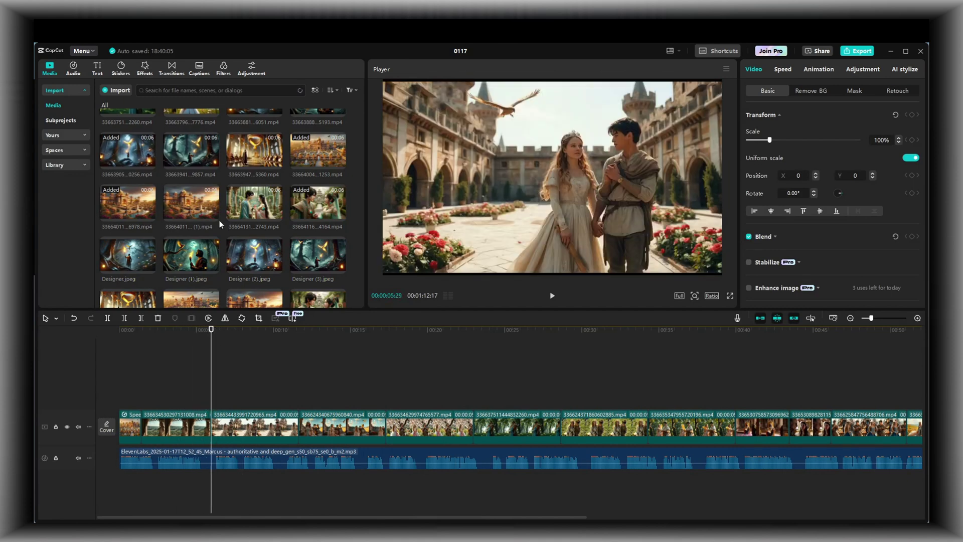
{"action": "left_click", "coordinate": [172, 69]}
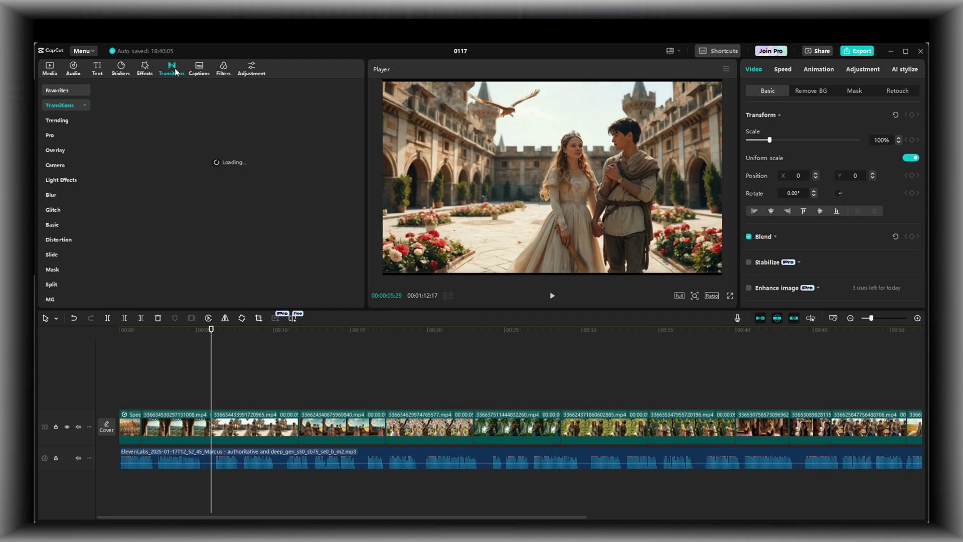
{"action": "left_click", "coordinate": [262, 129]}
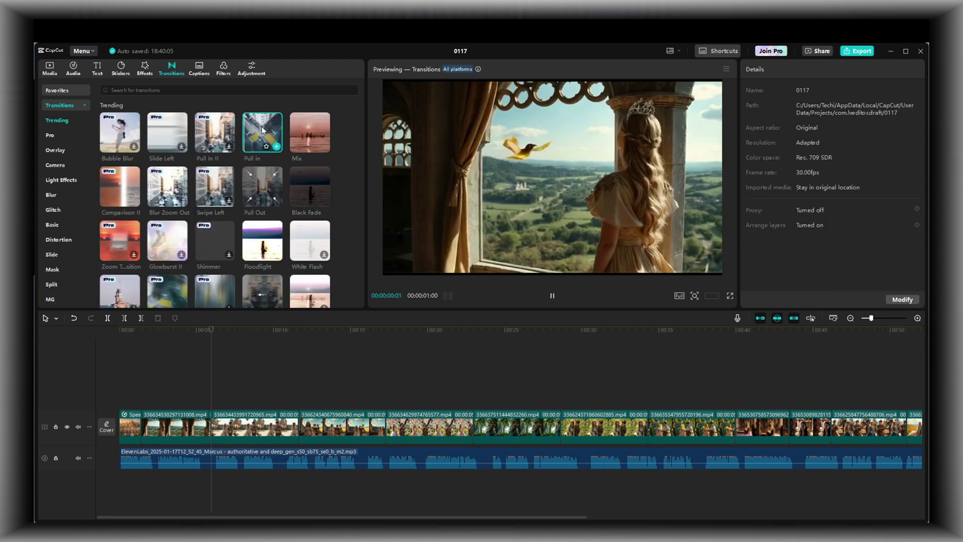
{"action": "left_click_drag", "start_coordinate": [262, 130], "coordinate": [212, 426]}
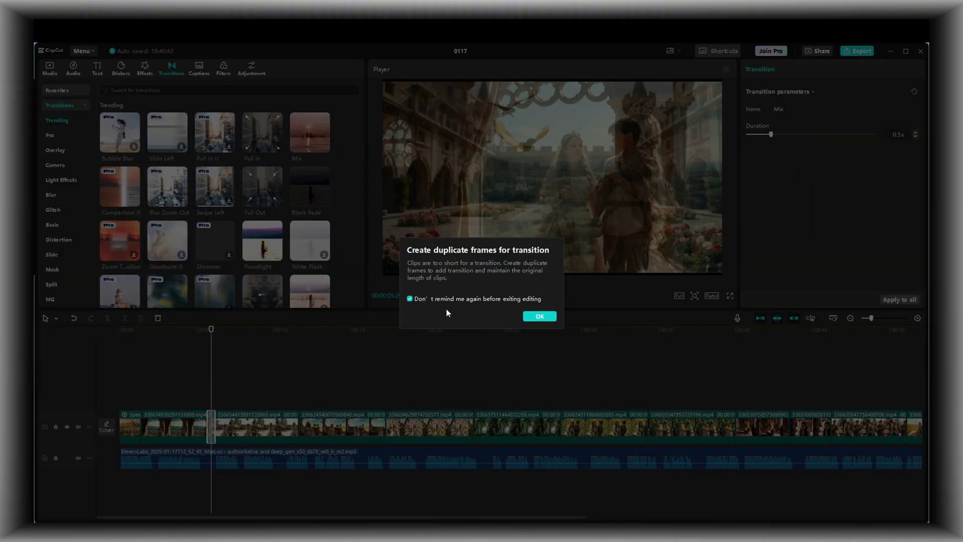
{"action": "left_click", "coordinate": [527, 319]}
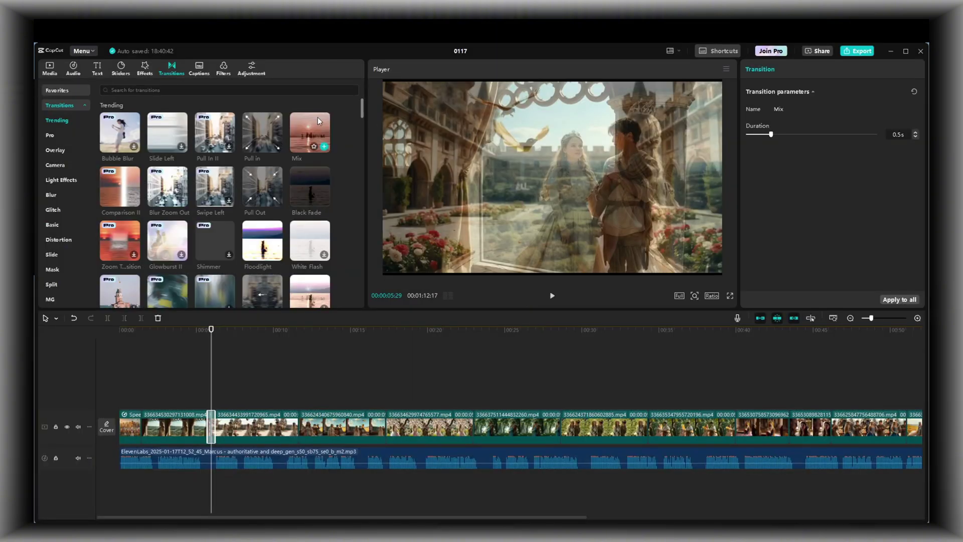
Add Mix transitions at the next five cuts, starting at the end of the castle courtyard clip
{"action": "left_click_drag", "start_coordinate": [318, 120], "coordinate": [391, 347]}
{"action": "left_click_drag", "start_coordinate": [293, 423], "coordinate": [296, 424]}
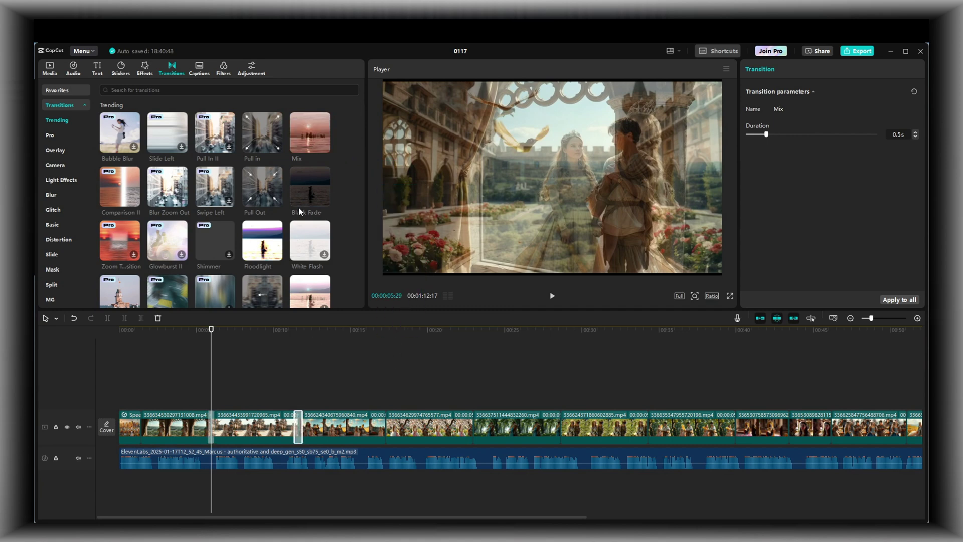
{"action": "left_click_drag", "start_coordinate": [380, 420], "coordinate": [381, 421]}
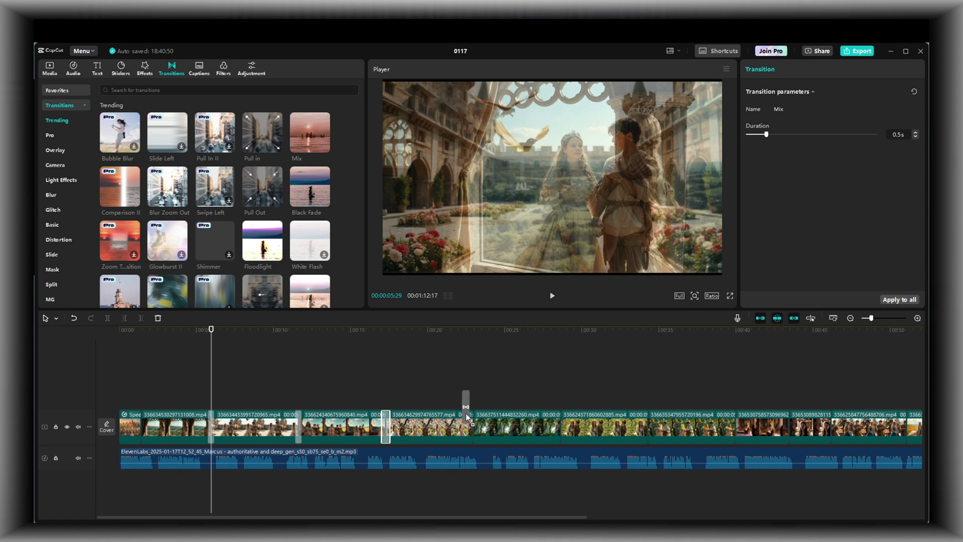
{"action": "left_click_drag", "start_coordinate": [466, 417], "coordinate": [471, 424]}
{"action": "left_click_drag", "start_coordinate": [318, 125], "coordinate": [561, 423]}
{"action": "left_click_drag", "start_coordinate": [314, 134], "coordinate": [629, 374]}
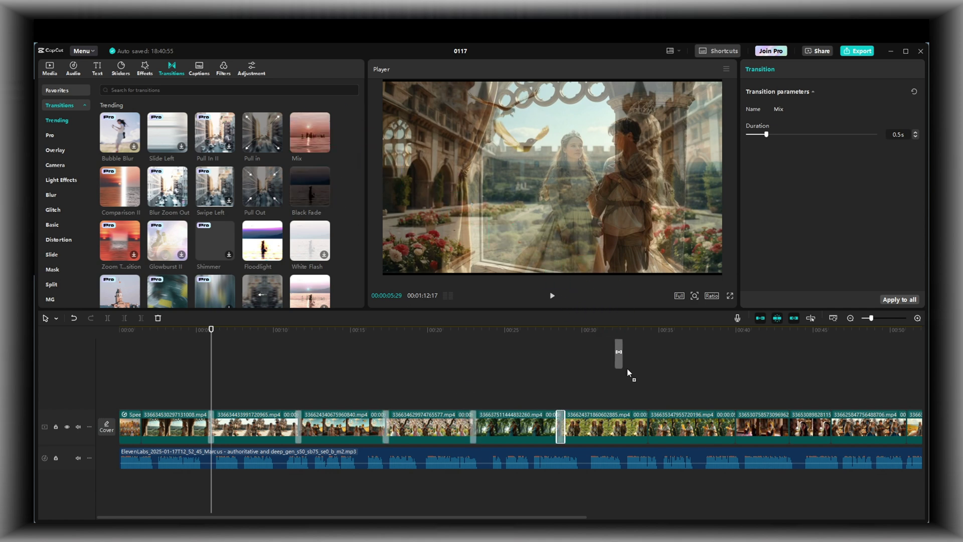
{"action": "left_click_drag", "start_coordinate": [643, 419], "coordinate": [643, 421]}
Add Mix transitions to all remaining cuts, including the first cut and the one before the closing moonlit forest clip
{"action": "key", "text": "ctrl+minus"}
{"action": "left_click_drag", "start_coordinate": [262, 133], "coordinate": [449, 420]}
{"action": "left_click_drag", "start_coordinate": [316, 149], "coordinate": [507, 396]}
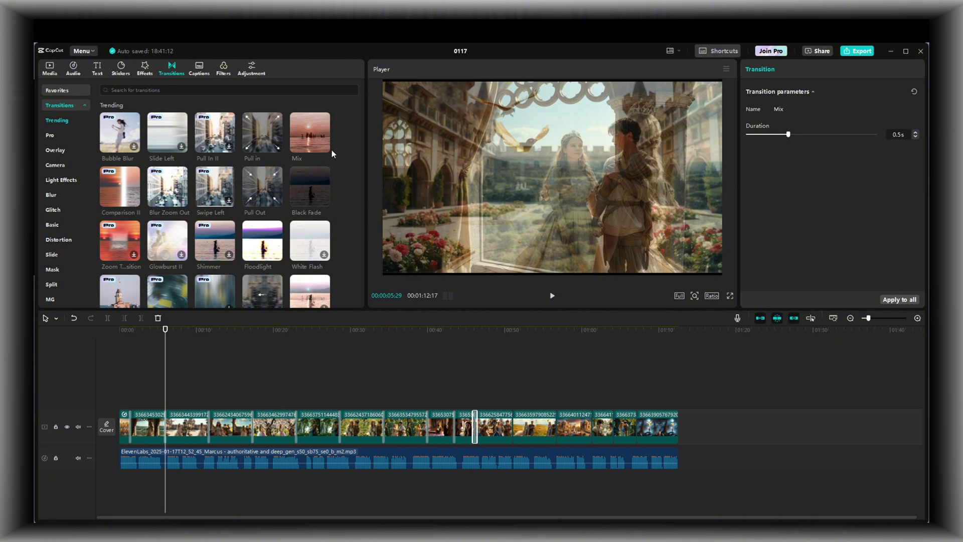
{"action": "left_click_drag", "start_coordinate": [325, 139], "coordinate": [504, 378]}
{"action": "left_click_drag", "start_coordinate": [512, 429], "coordinate": [512, 429]}
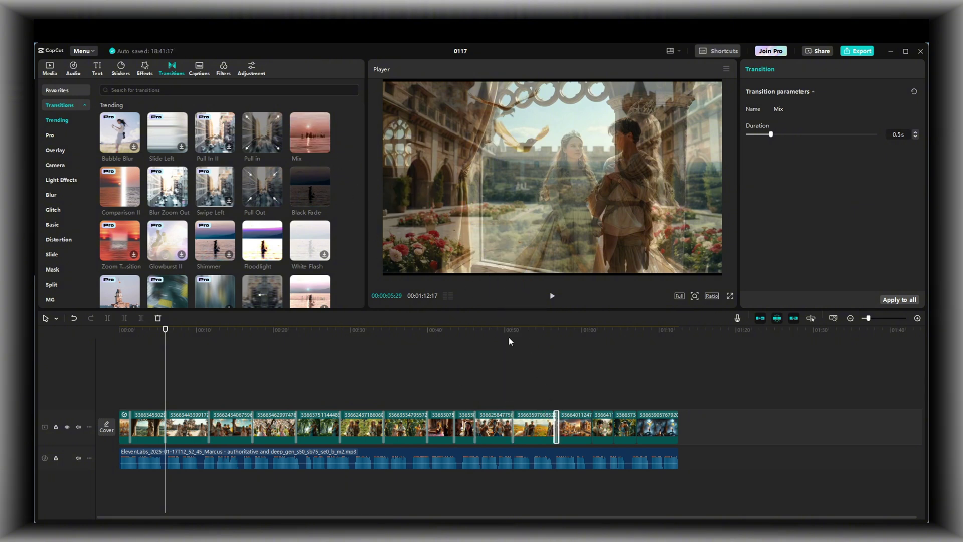
{"action": "left_click_drag", "start_coordinate": [317, 145], "coordinate": [576, 390]}
{"action": "left_click_drag", "start_coordinate": [590, 429], "coordinate": [591, 429]}
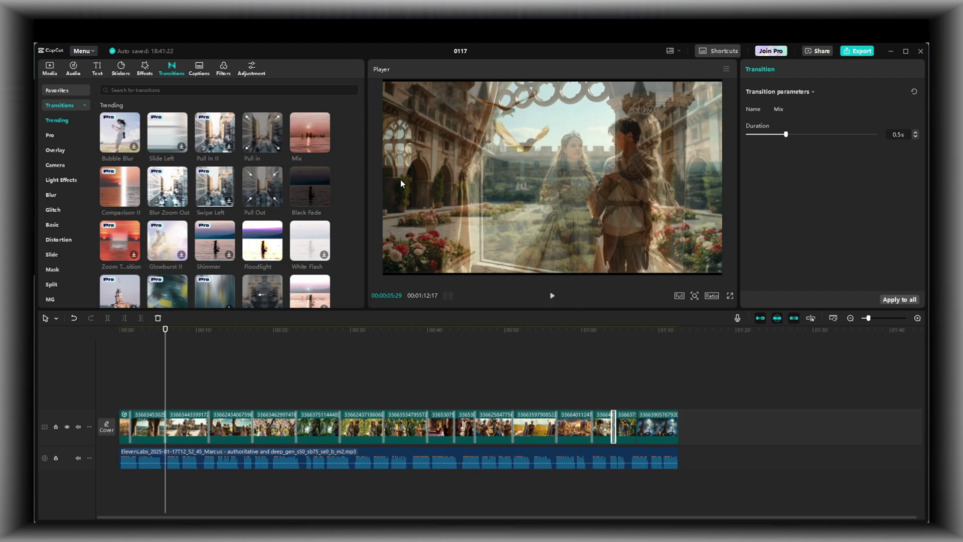
{"action": "left_click_drag", "start_coordinate": [317, 145], "coordinate": [636, 426]}
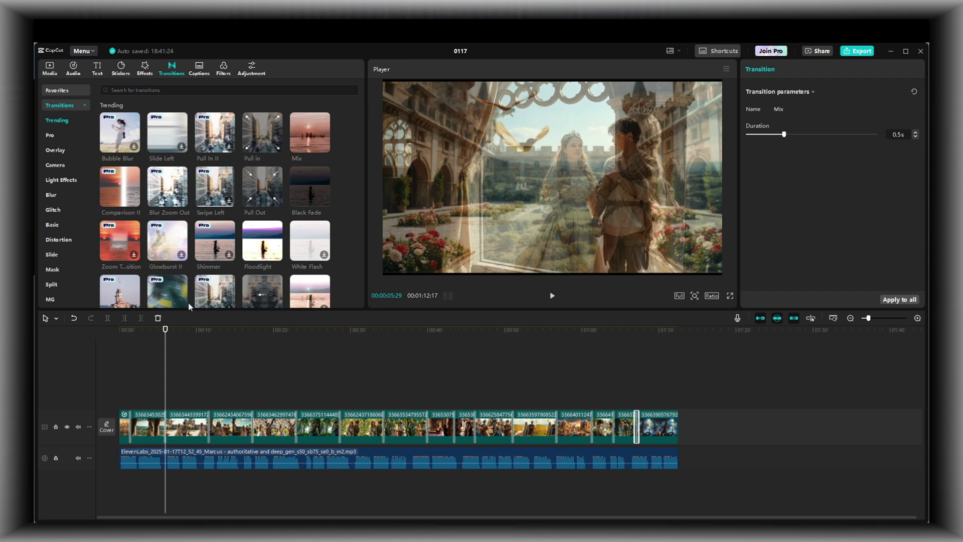
Raise the ElevenLabs narration's volume to 4.2 dB and play the video from the beginning to check the sound
{"action": "key", "text": "Home"}
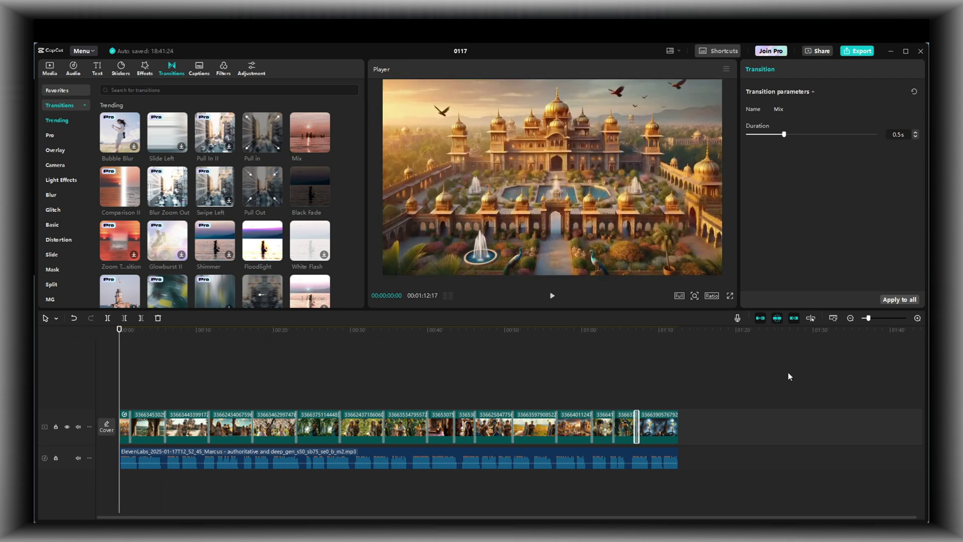
{"action": "left_click", "coordinate": [917, 320]}
{"action": "left_click", "coordinate": [918, 319]}
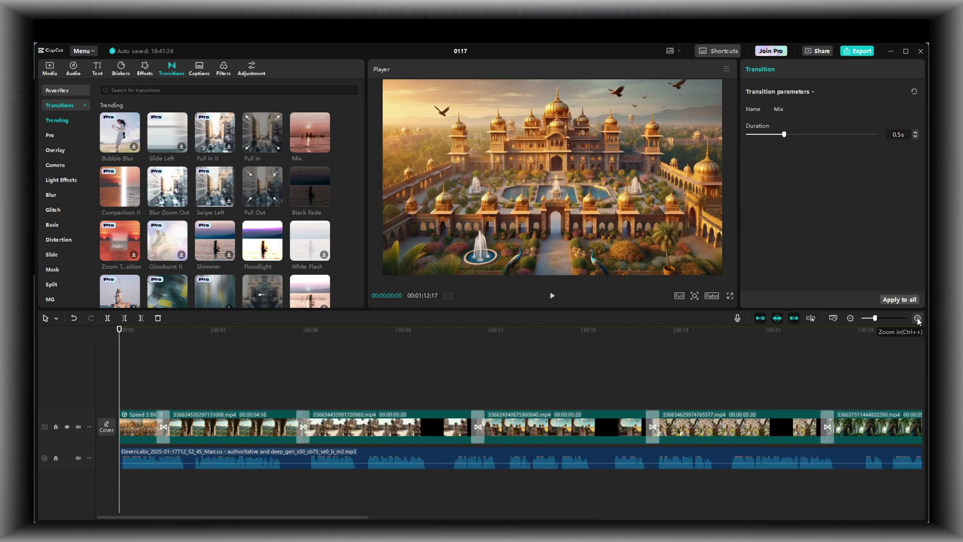
{"action": "left_click", "coordinate": [273, 457]}
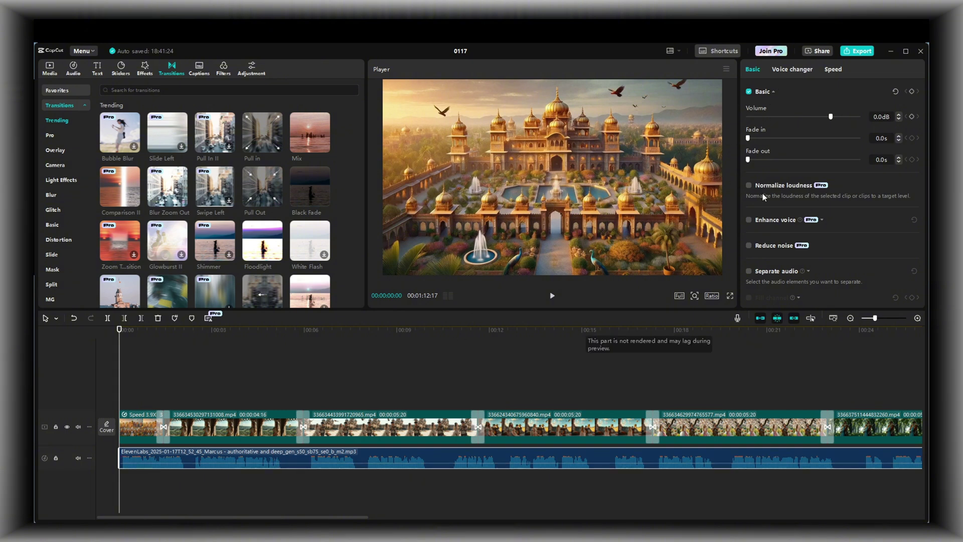
{"action": "left_click_drag", "start_coordinate": [834, 118], "coordinate": [837, 119]}
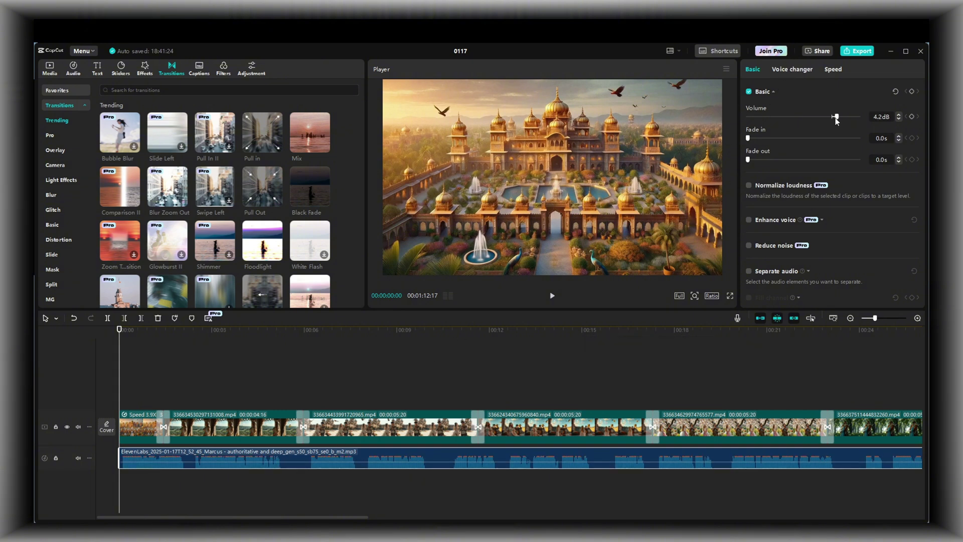
{"action": "left_click", "coordinate": [548, 298]}
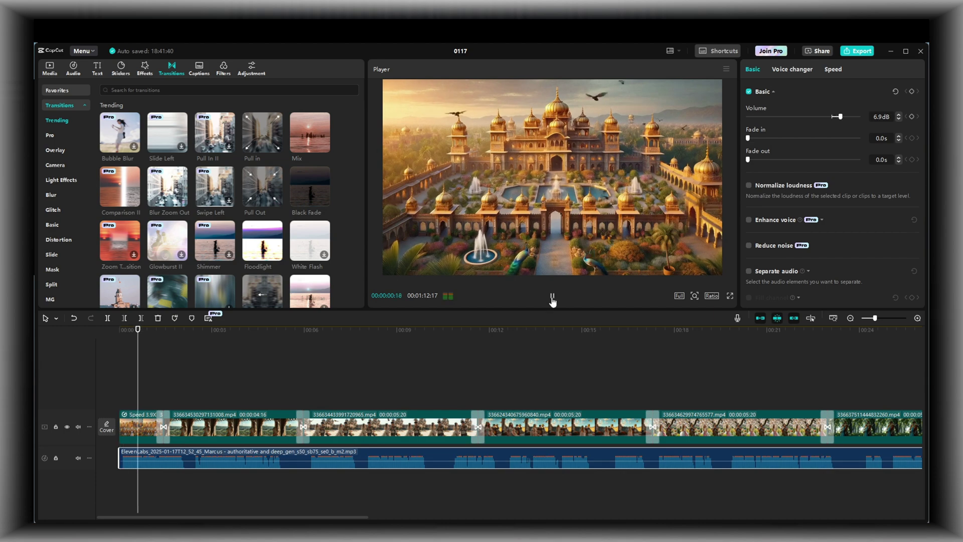
{"action": "left_click", "coordinate": [834, 118]}
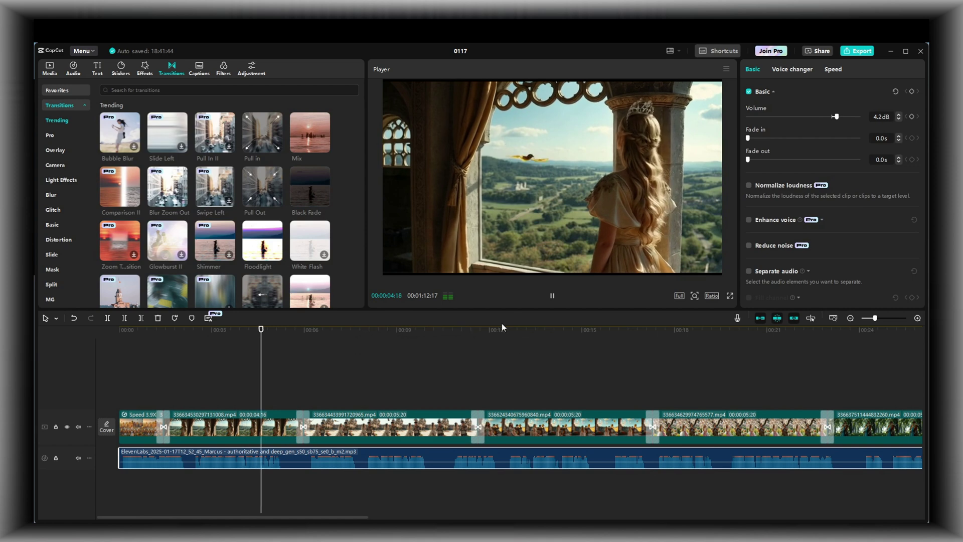
{"action": "left_click", "coordinate": [552, 296]}
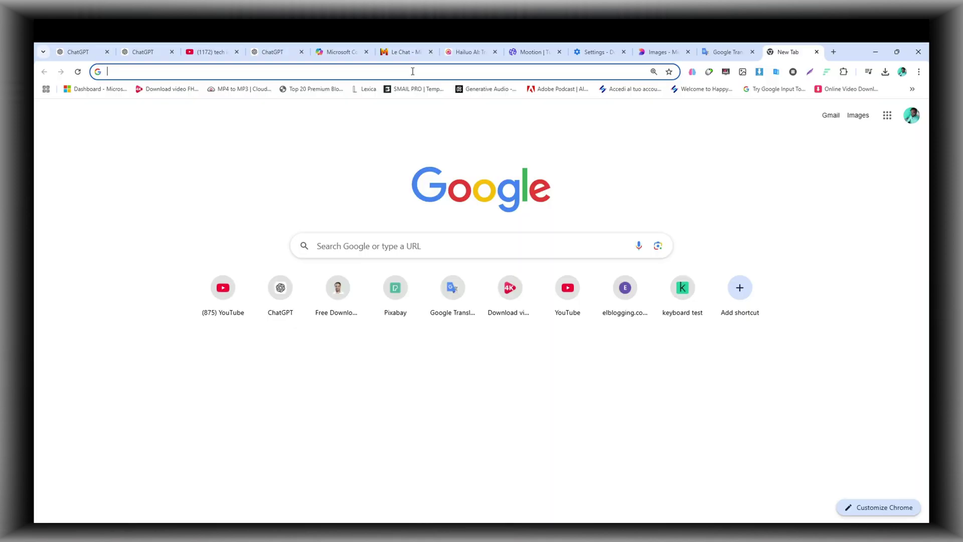
Switch to Chrome, search for youtube studio, and open YouTube Studio's audio library
{"action": "left_click", "coordinate": [413, 71]}
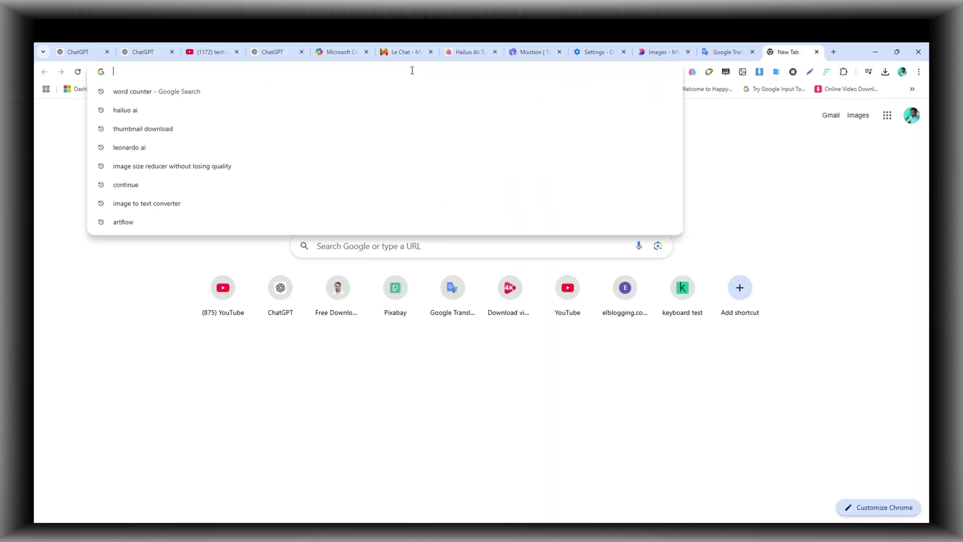
{"action": "type", "text": "youtu"}
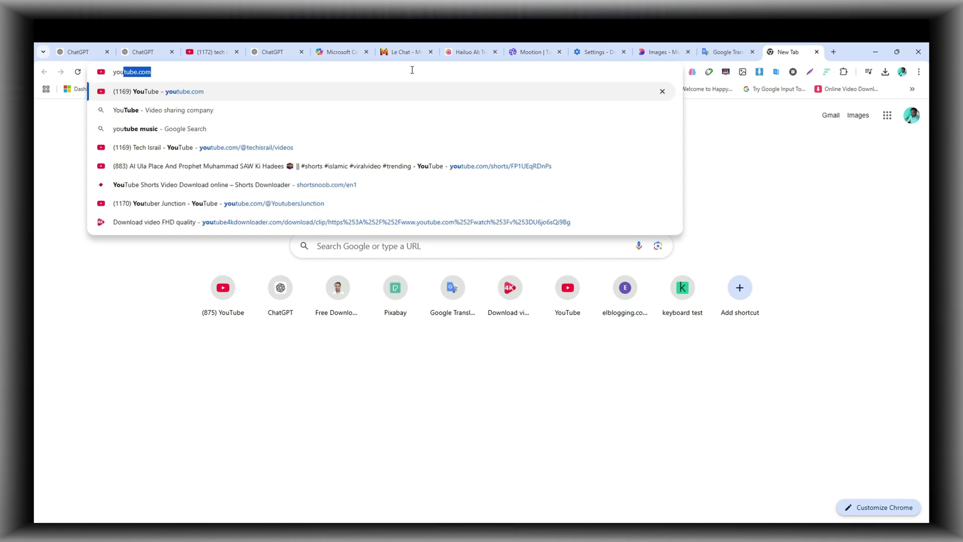
{"action": "type", "text": "be st"}
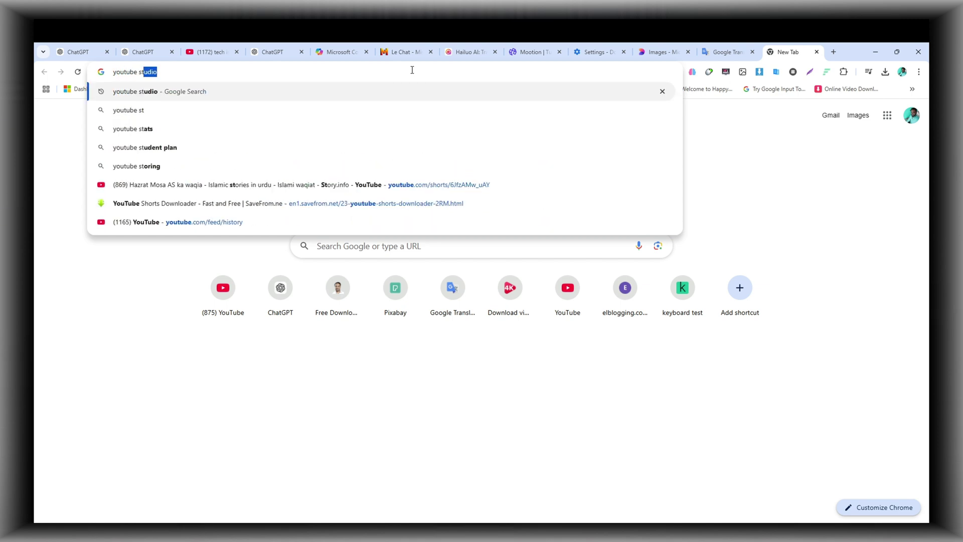
{"action": "key", "text": "Return"}
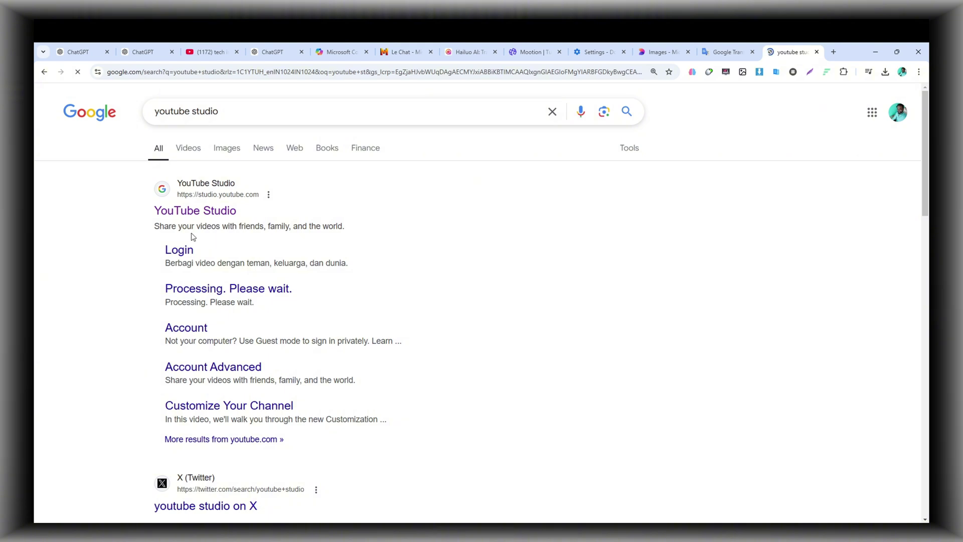
{"action": "left_click", "coordinate": [194, 212]}
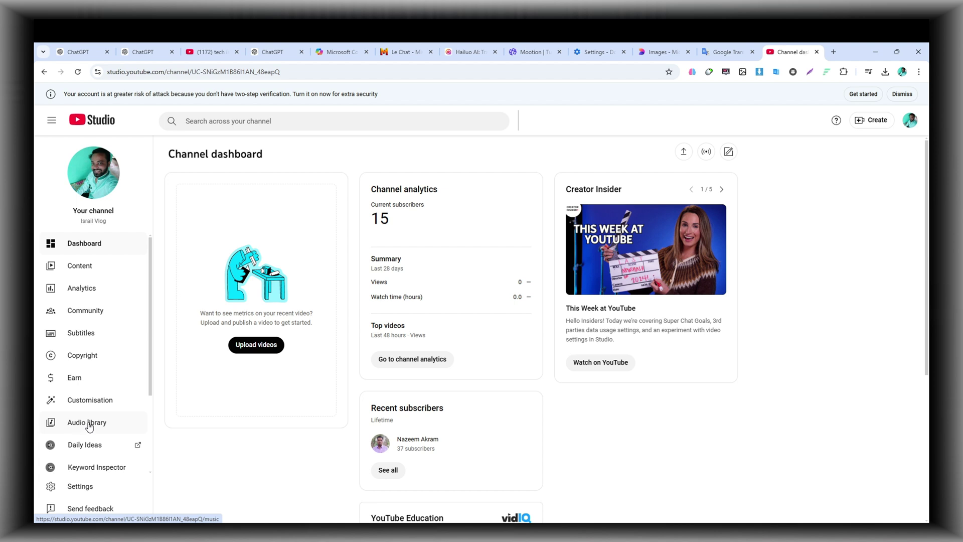
{"action": "left_click", "coordinate": [90, 425]}
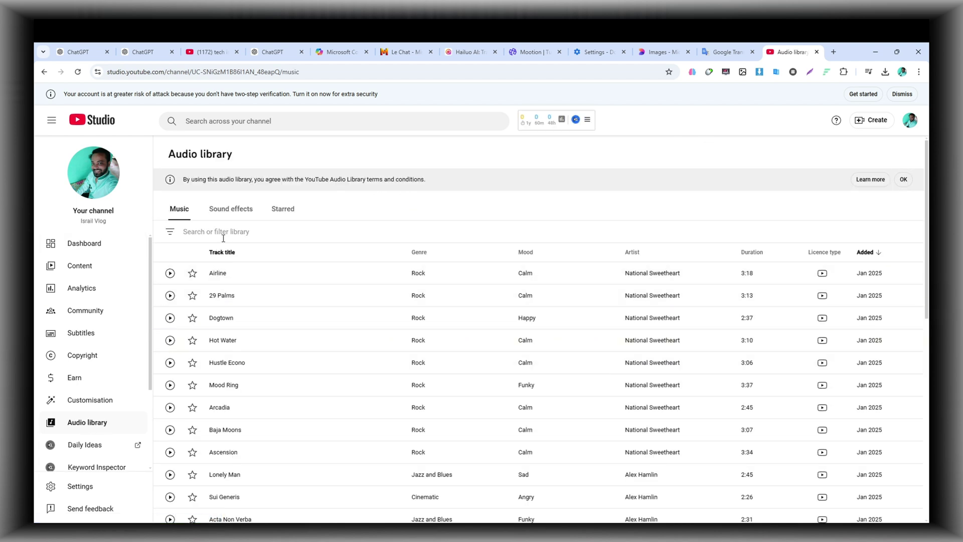
Search the audio library's music for Desert Caravan and download the track with that title
{"action": "left_click", "coordinate": [227, 233]}
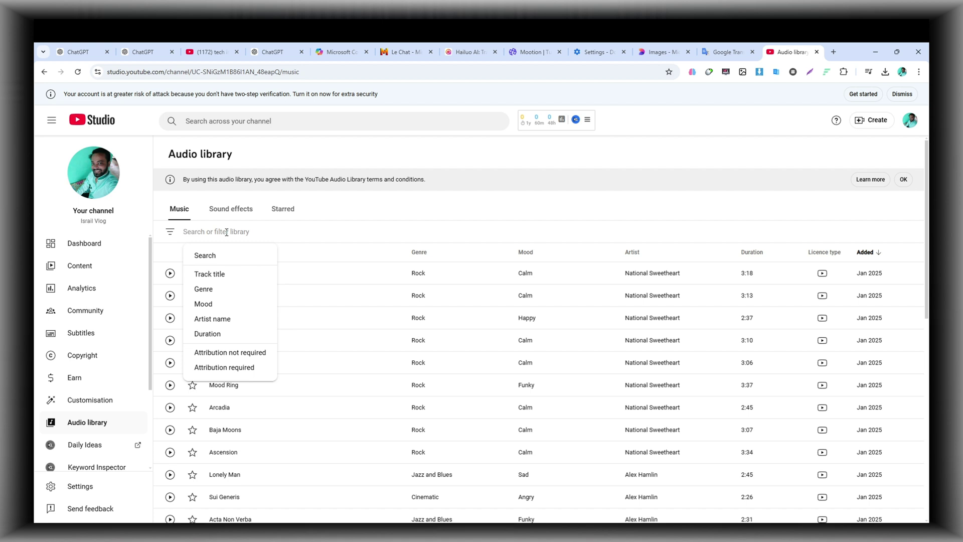
{"action": "type", "text": "Desert Caravan"}
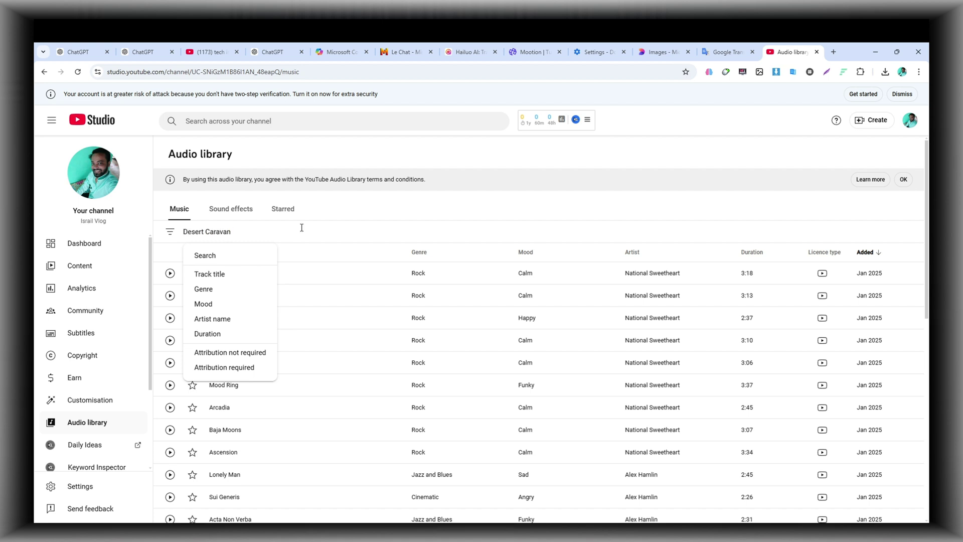
{"action": "key", "text": "Return"}
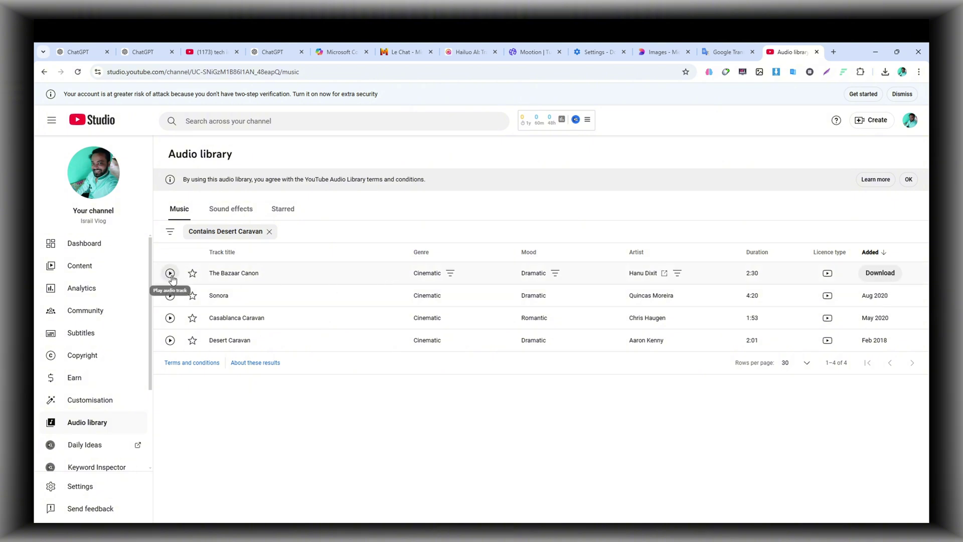
{"action": "left_click", "coordinate": [241, 341]}
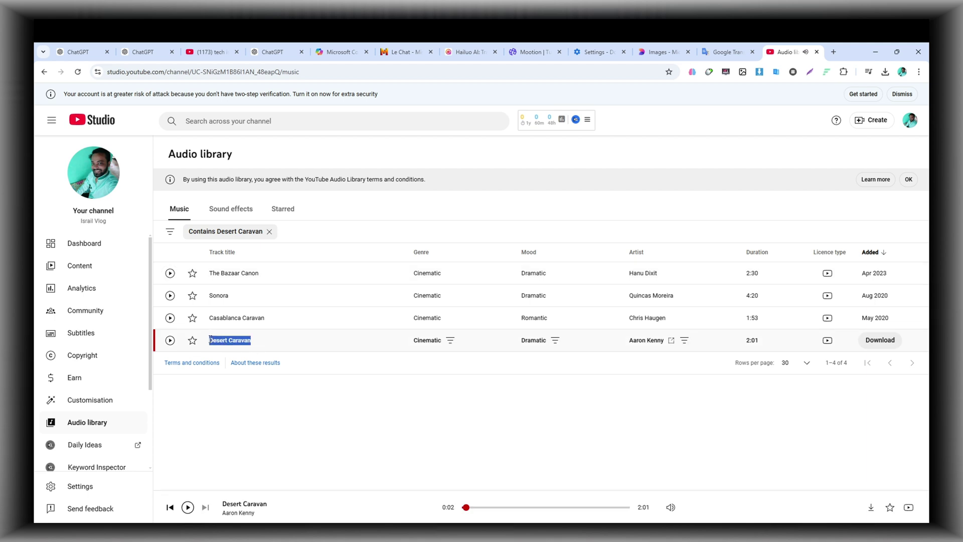
{"action": "left_click", "coordinate": [877, 342]}
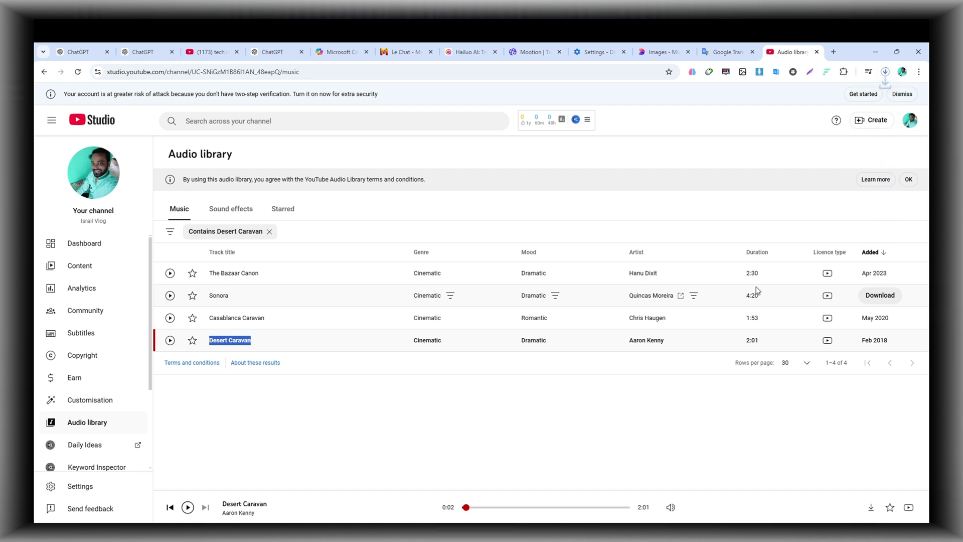
Place the downloaded Desert Caravan MP3 in the CapCut timeline below the narration, starting at 00:00:00:00
{"action": "left_click", "coordinate": [886, 73]}
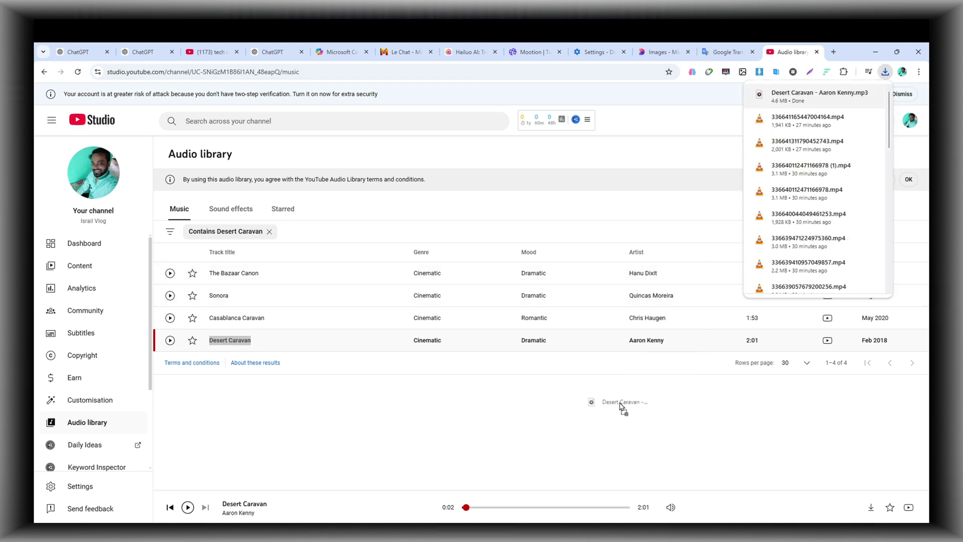
{"action": "left_click_drag", "start_coordinate": [717, 455], "coordinate": [178, 474]}
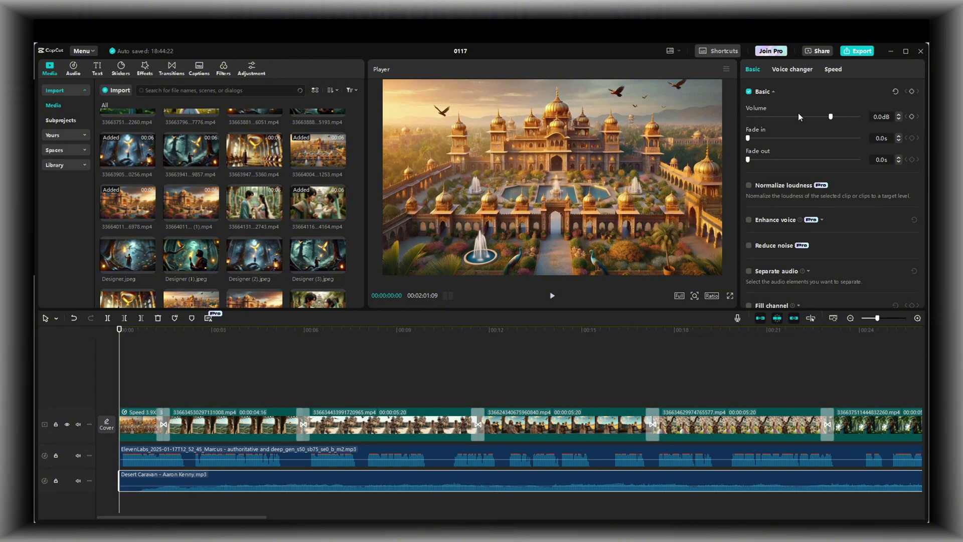
Lower the Desert Caravan music's volume to -15.3 dB, and raise it slightly while previewing the mix
{"action": "left_click", "coordinate": [805, 117]}
{"action": "left_click", "coordinate": [813, 116]}
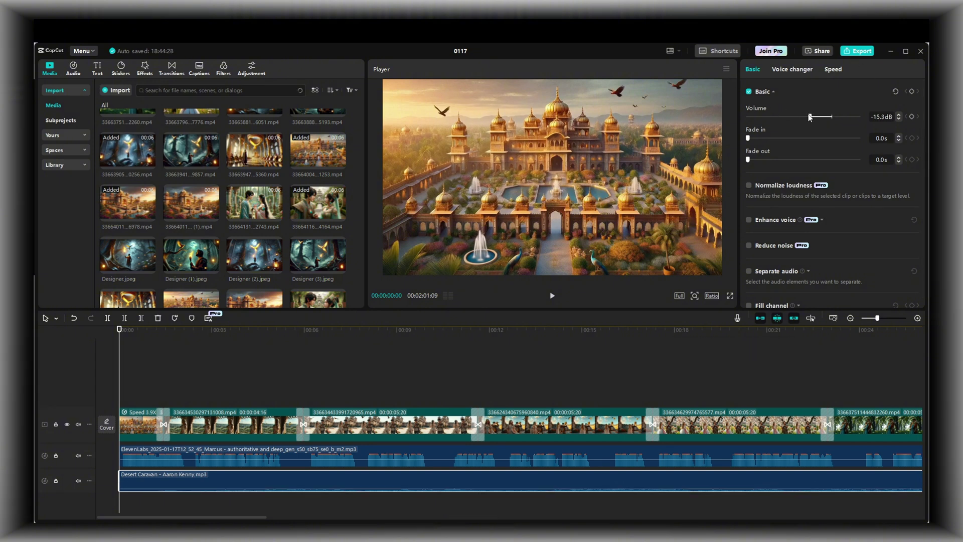
{"action": "left_click", "coordinate": [553, 297]}
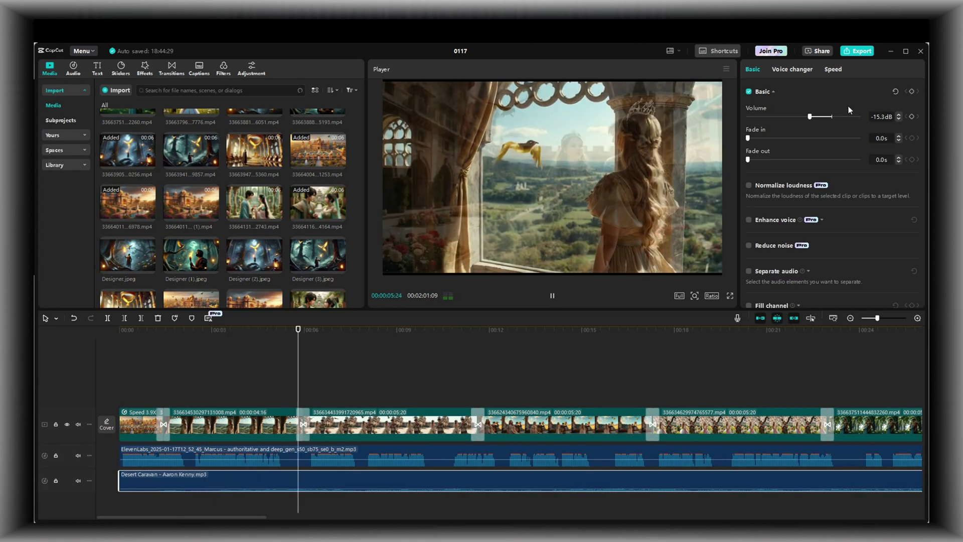
{"action": "left_click_drag", "start_coordinate": [812, 116], "coordinate": [815, 117]}
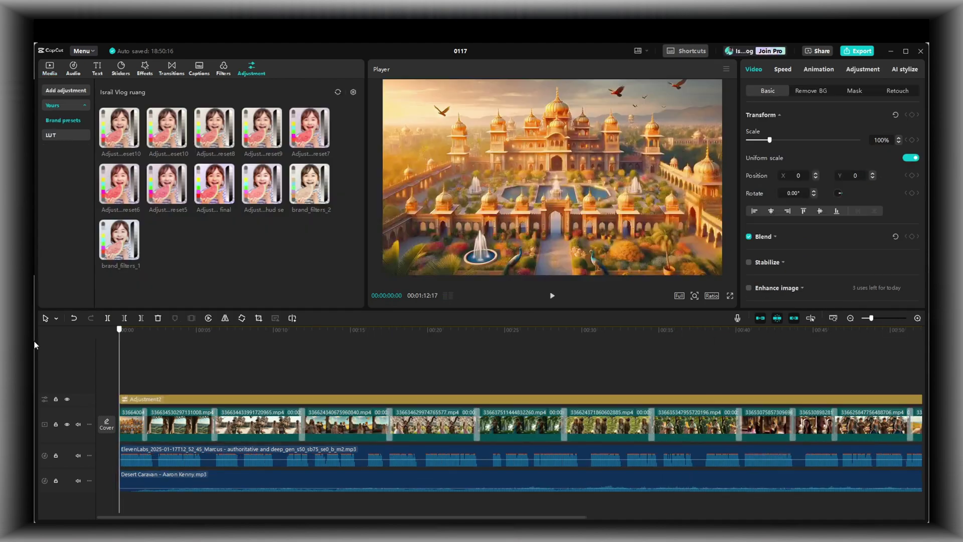
Export the video 0117 without watermark in 4K as an H.264 mp4 at 60 fps with the recommended bit rate
{"action": "left_click", "coordinate": [859, 51]}
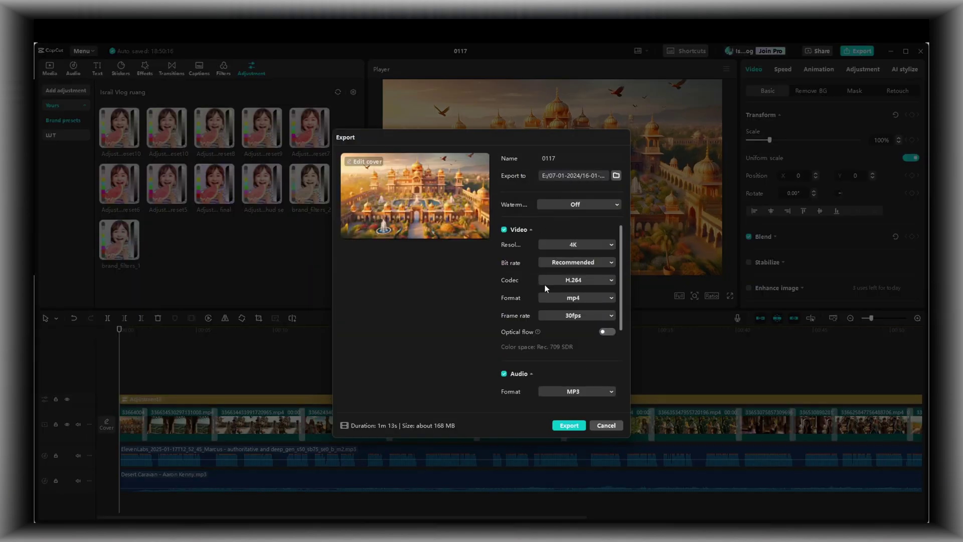
{"action": "left_click", "coordinate": [569, 425]}
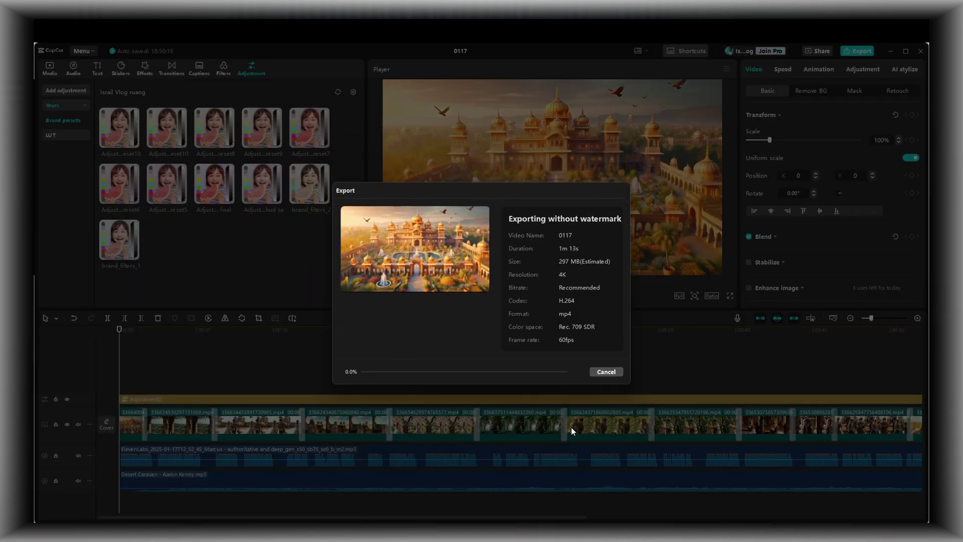